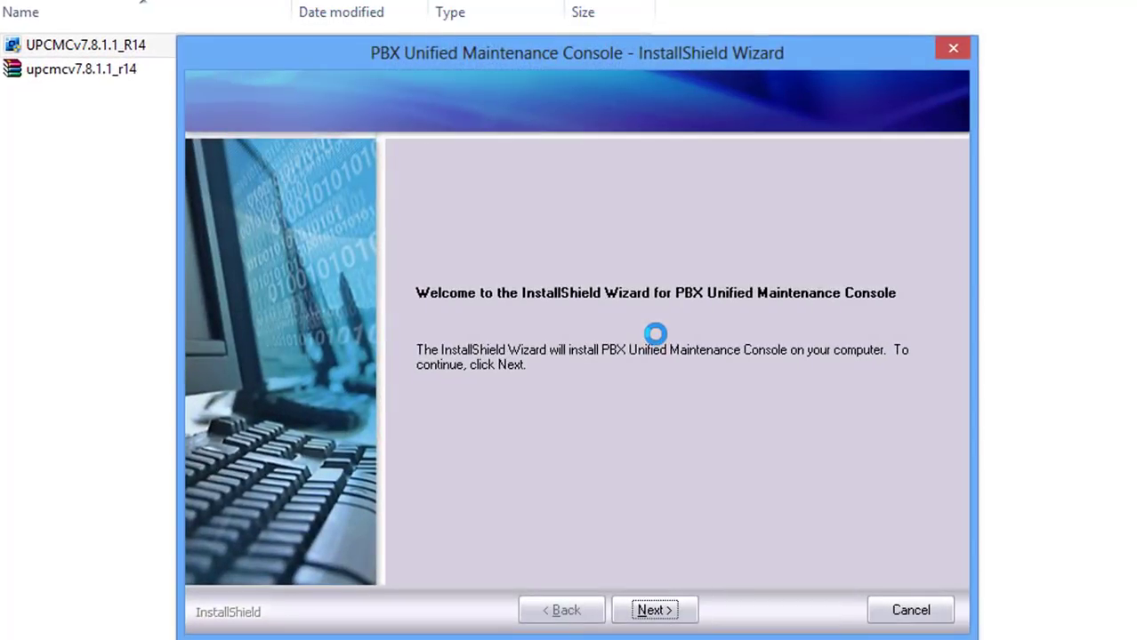
- Move past the welcome page and accept the license agreement terms
click(654, 610)
click(477, 539)
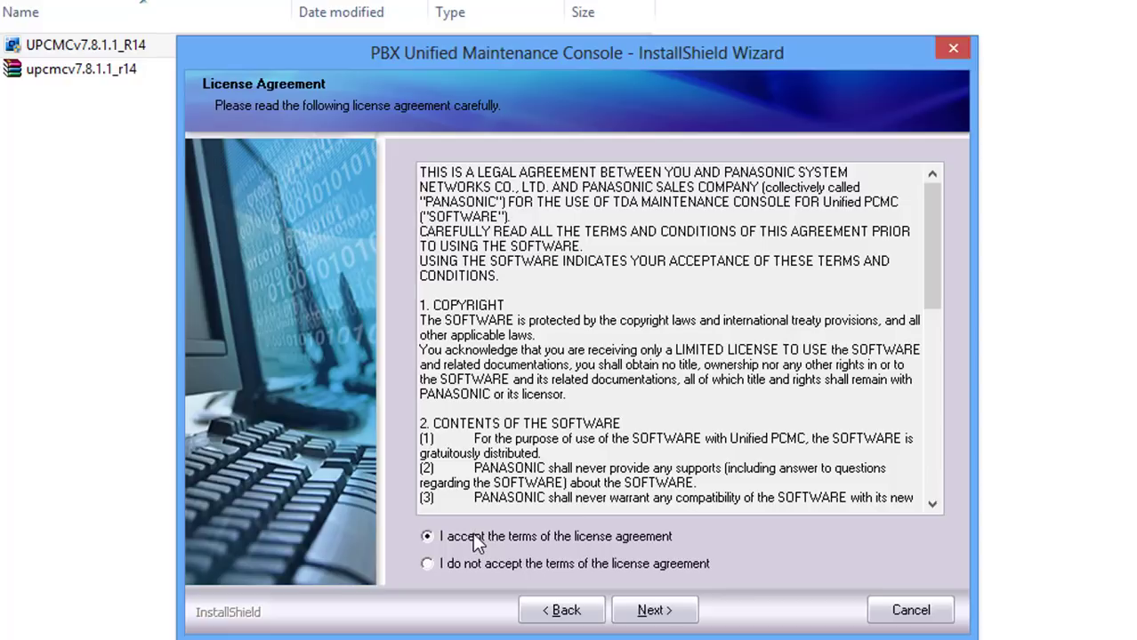
click(655, 611)
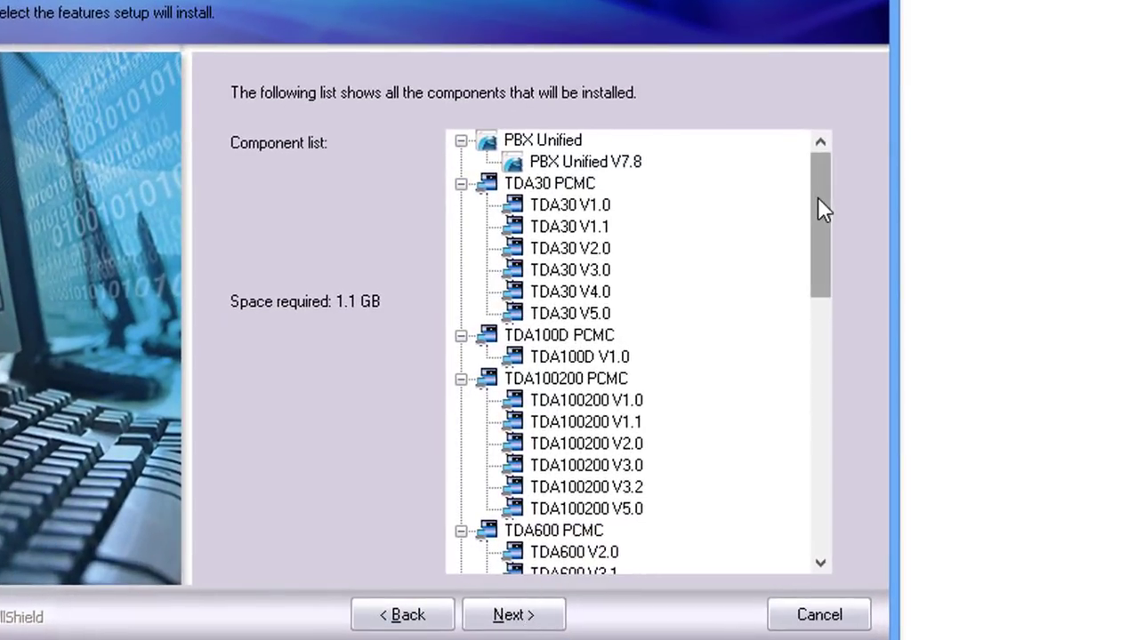
- Scroll through the full list of PCMC versions to be installed, totalling 1.1 GB
drag(823, 204, 827, 165)
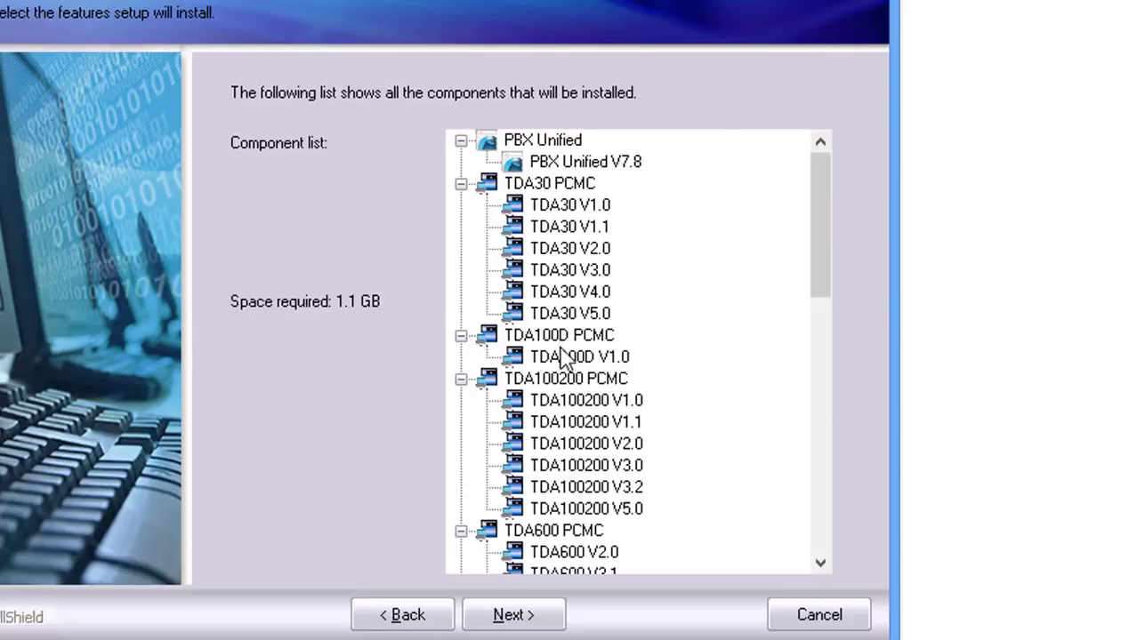
scroll(629, 345, down, 1)
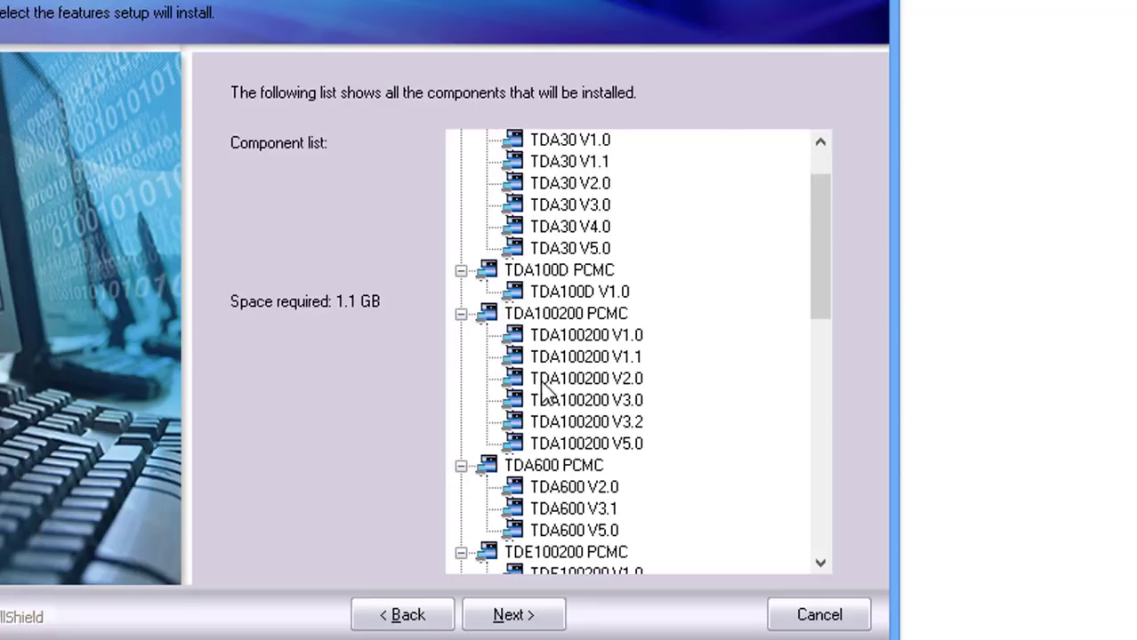
scroll(549, 394, down, 3)
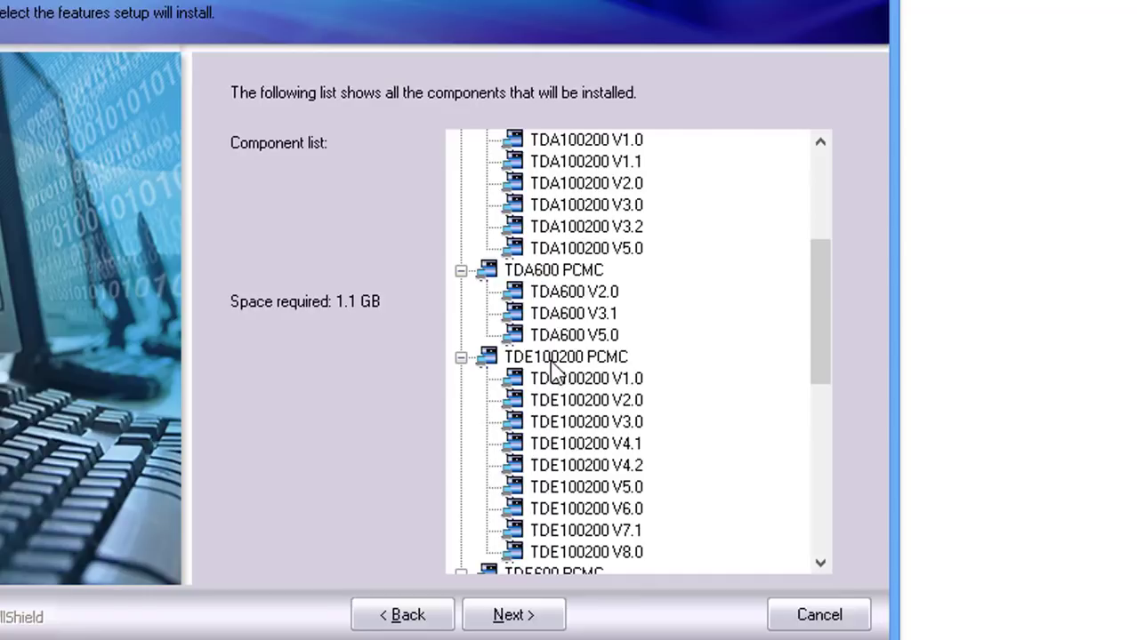
scroll(586, 374, down, 3)
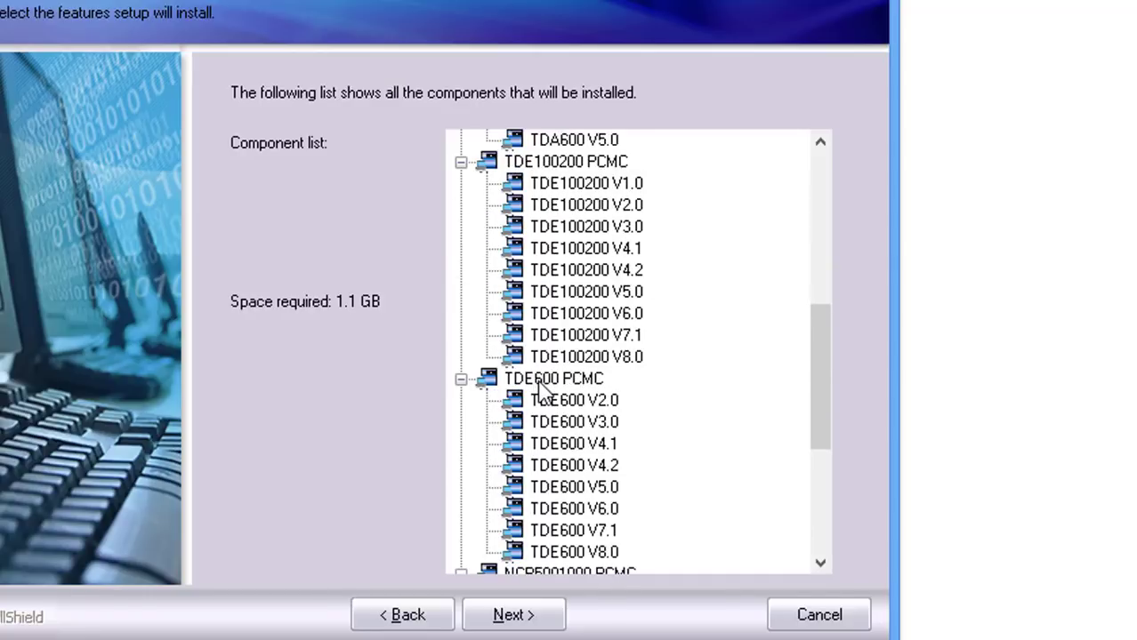
scroll(541, 393, down, 4)
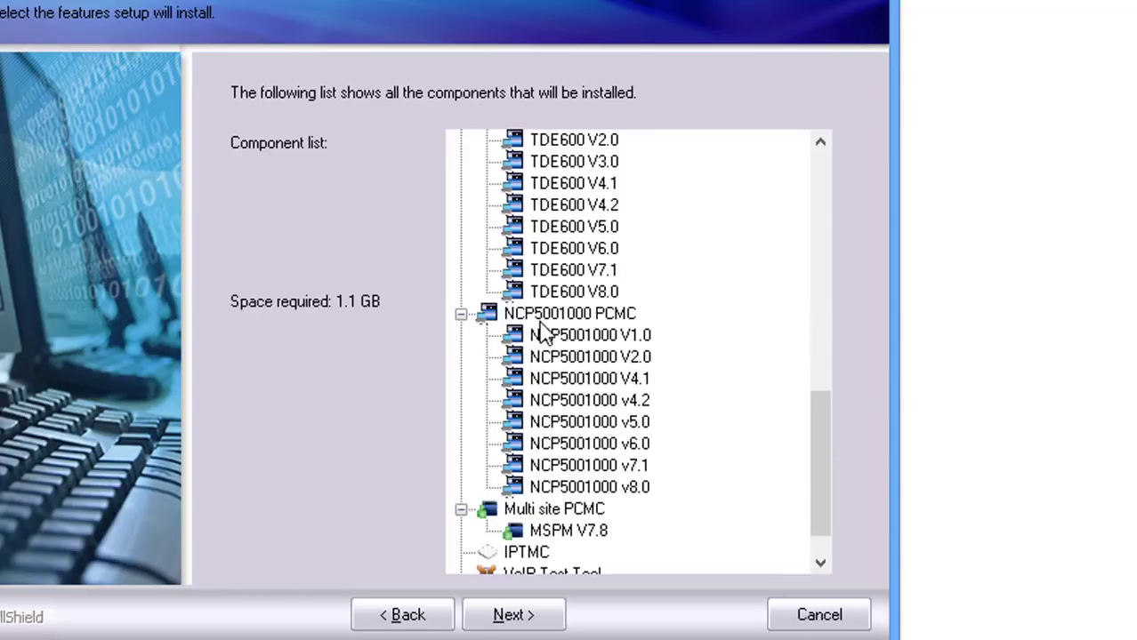
scroll(602, 337, down, 1)
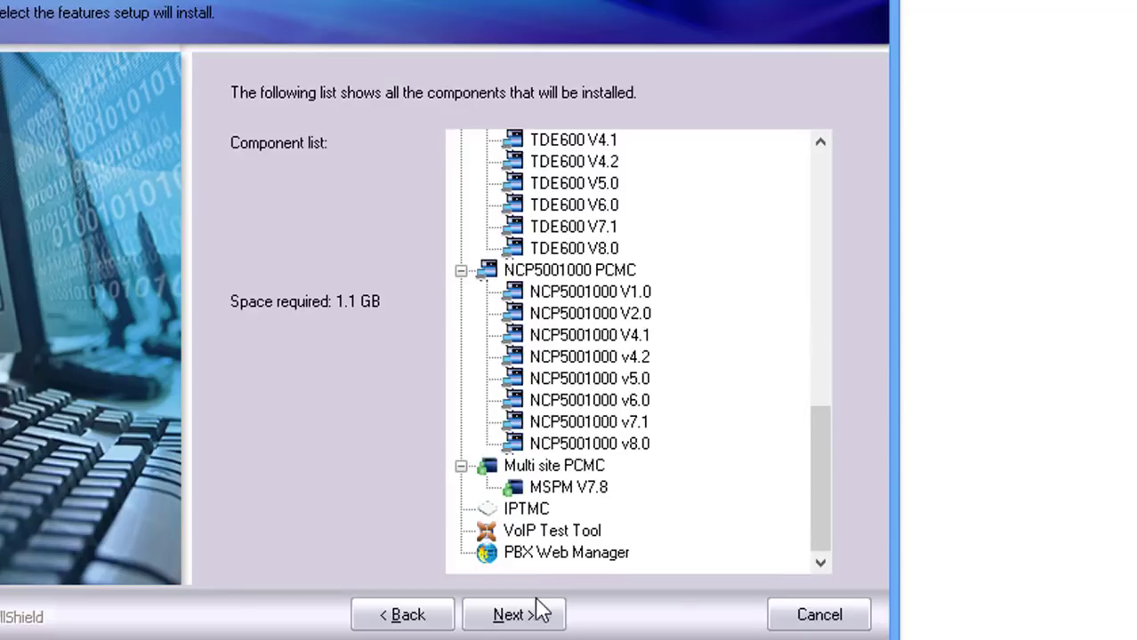
drag(820, 523, 799, 303)
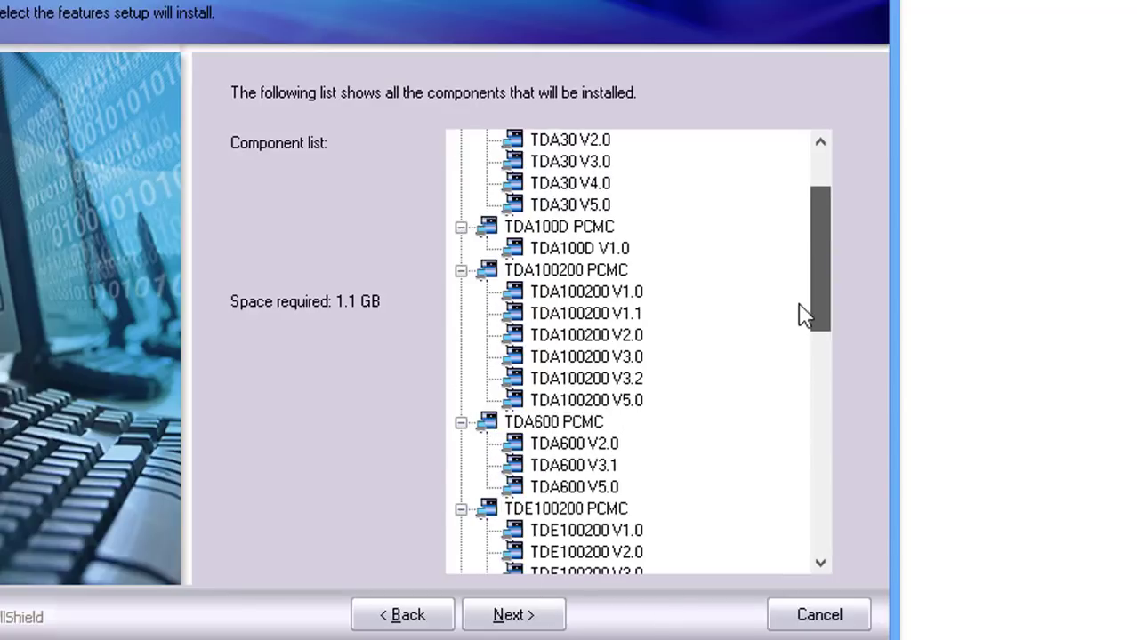
- Enter TESTING as the company name on the customer information page and continue
click(539, 618)
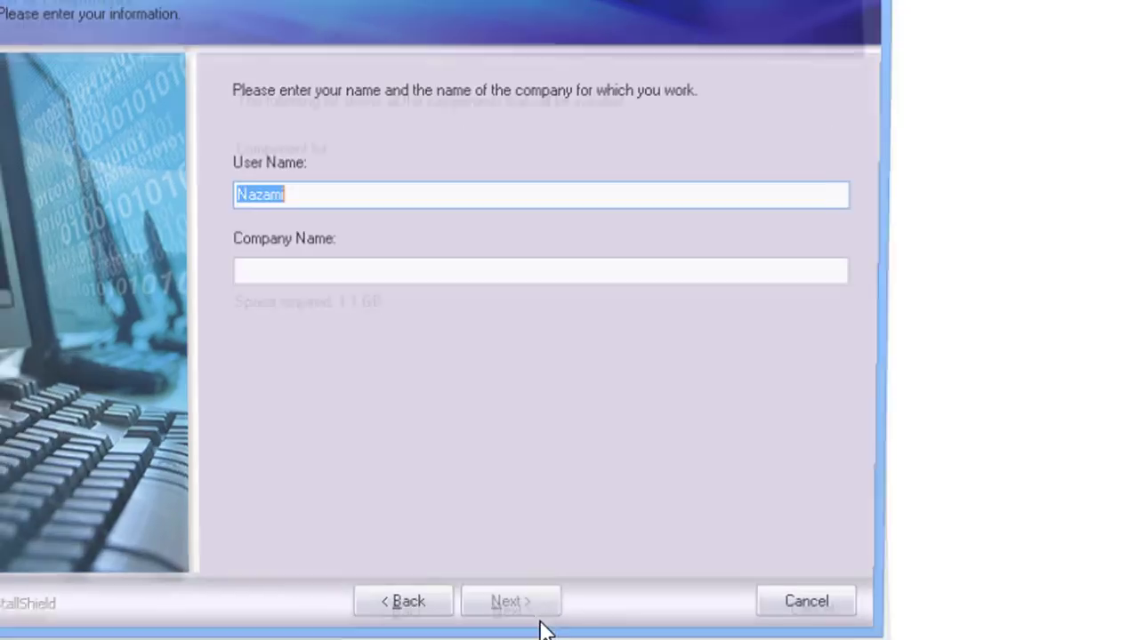
click(432, 282)
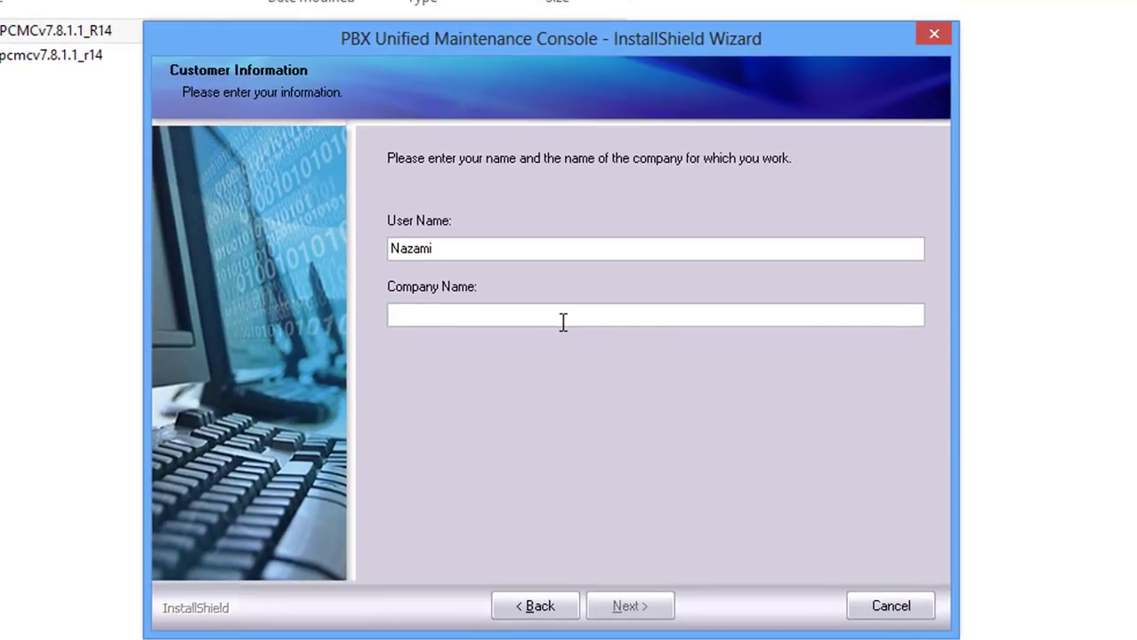
text(TESTING)
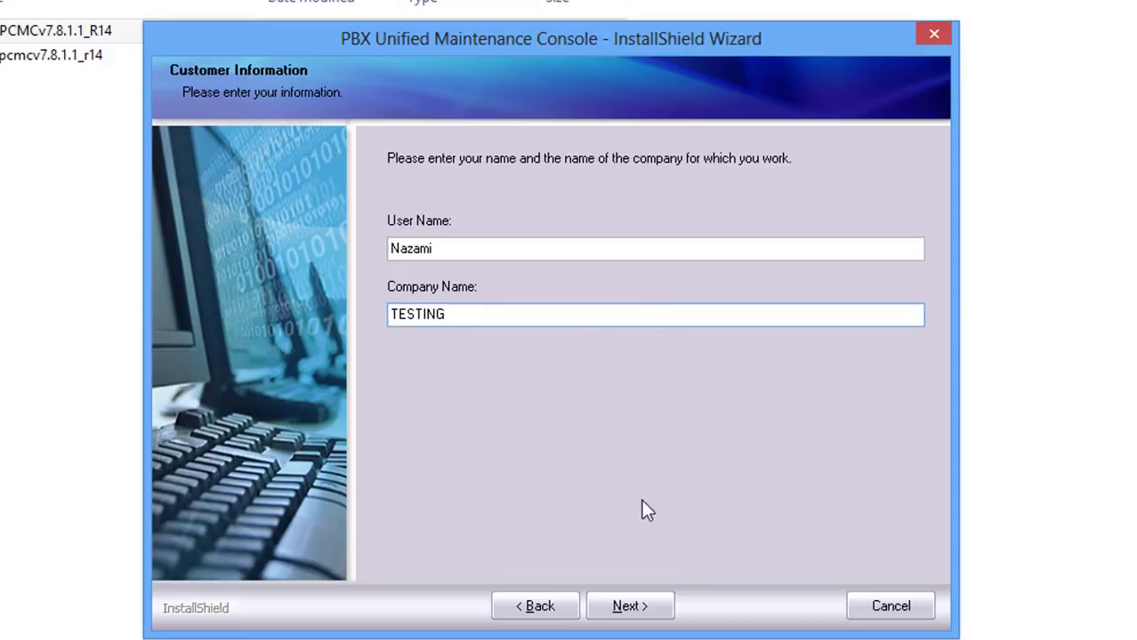
click(646, 606)
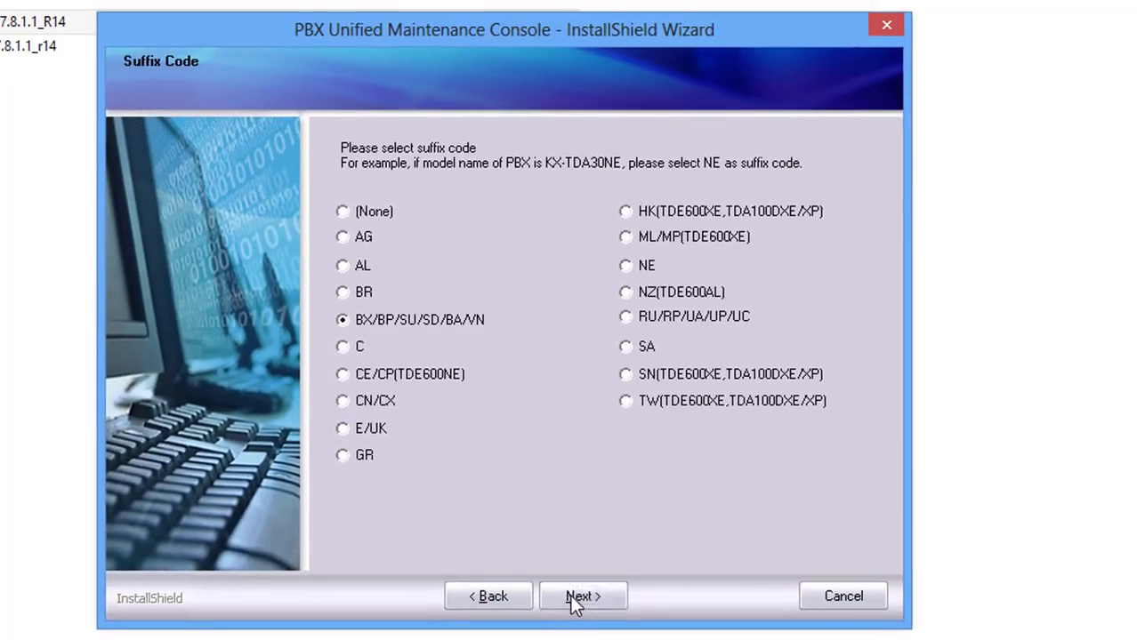
- Keep the BX/BP/SU/SD/BA/VN suffix code and set the internet area code to VN
click(576, 601)
click(379, 341)
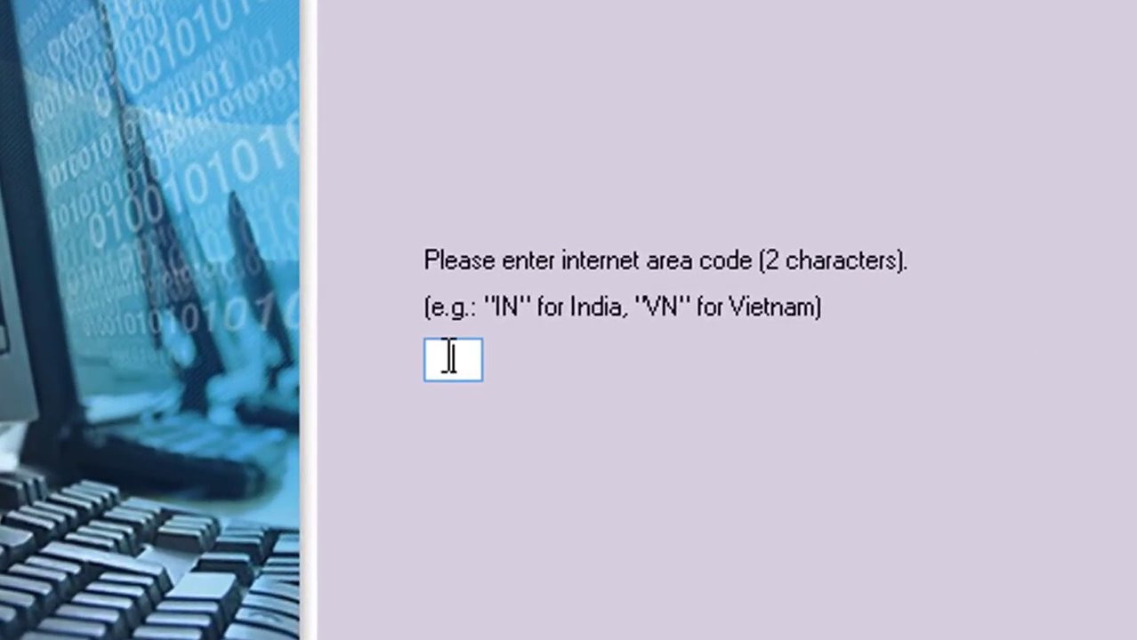
text(INN)
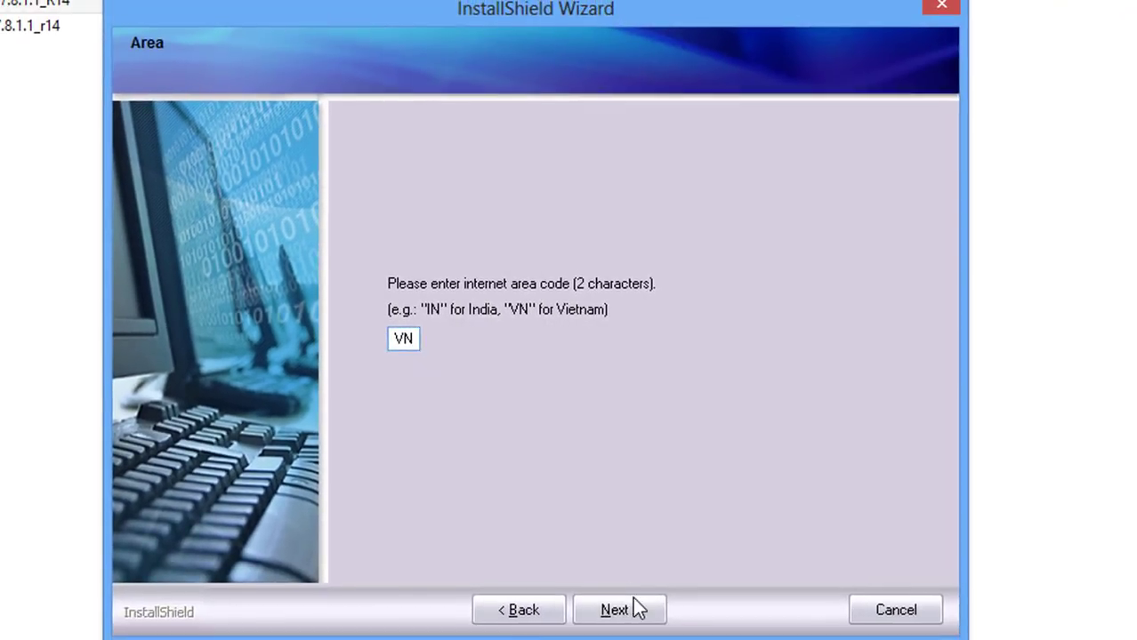
click(637, 610)
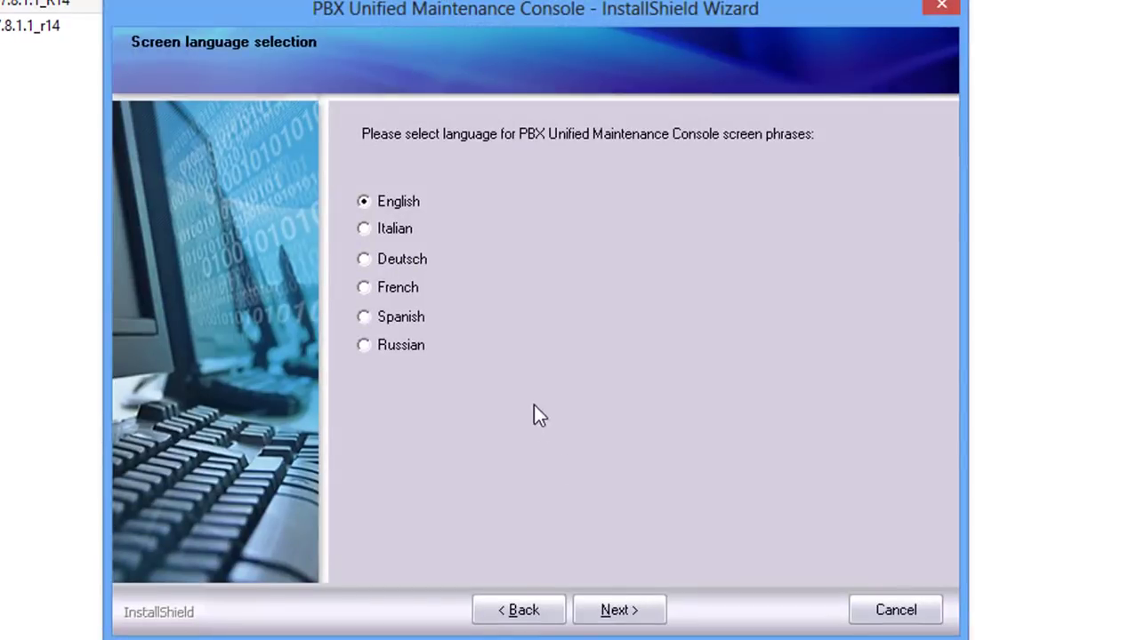
- Keep English, the default Panasonic install folder and the default program folder
click(629, 611)
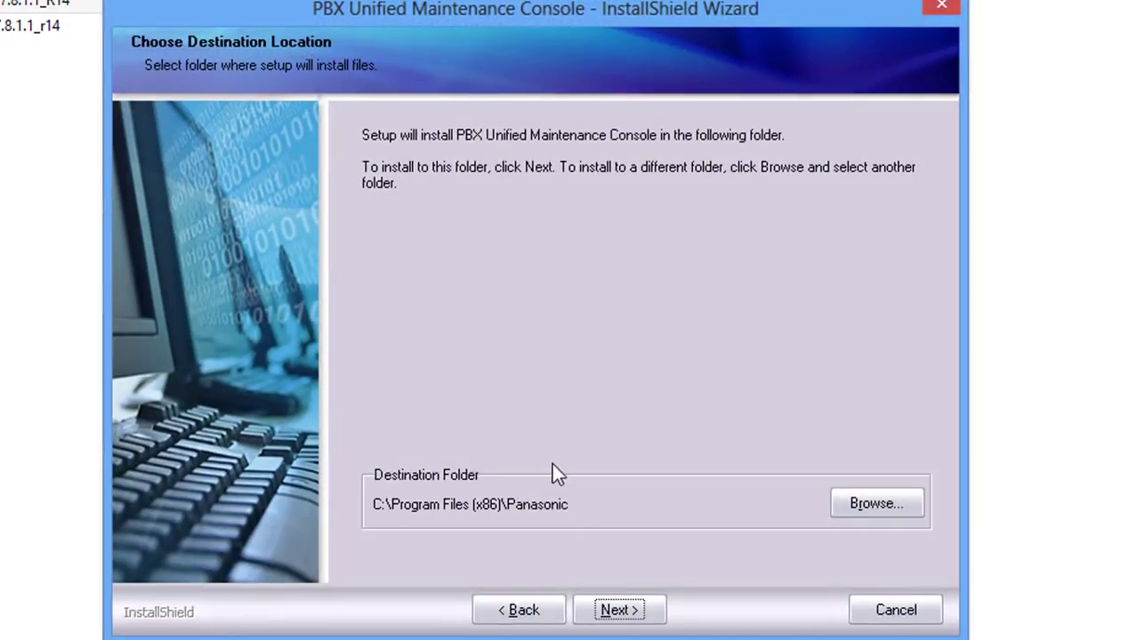
click(628, 611)
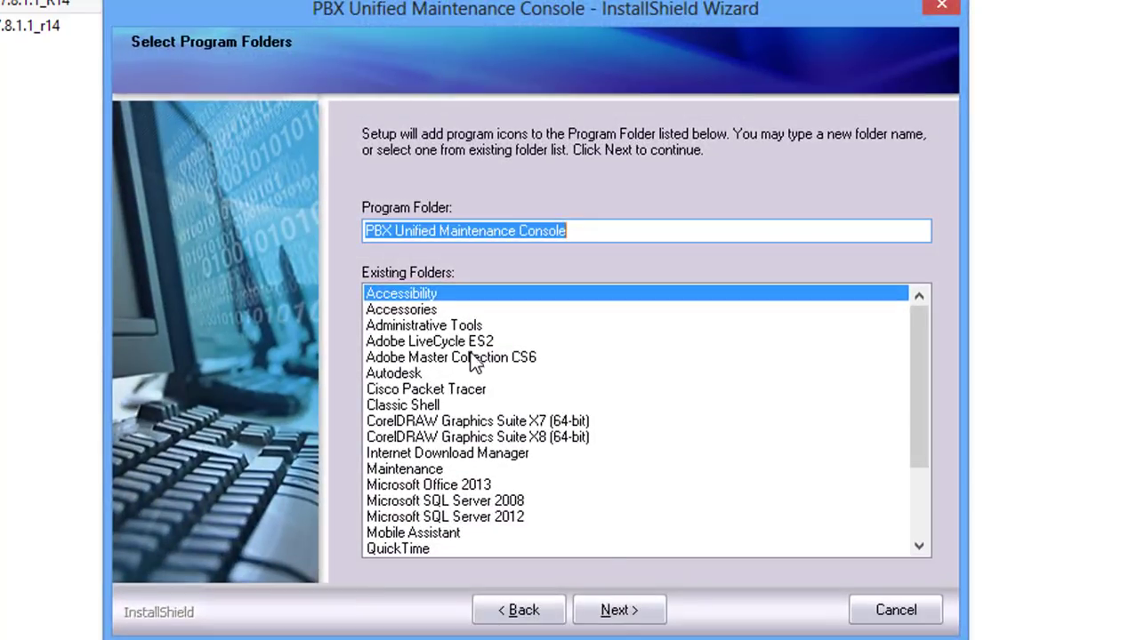
click(624, 611)
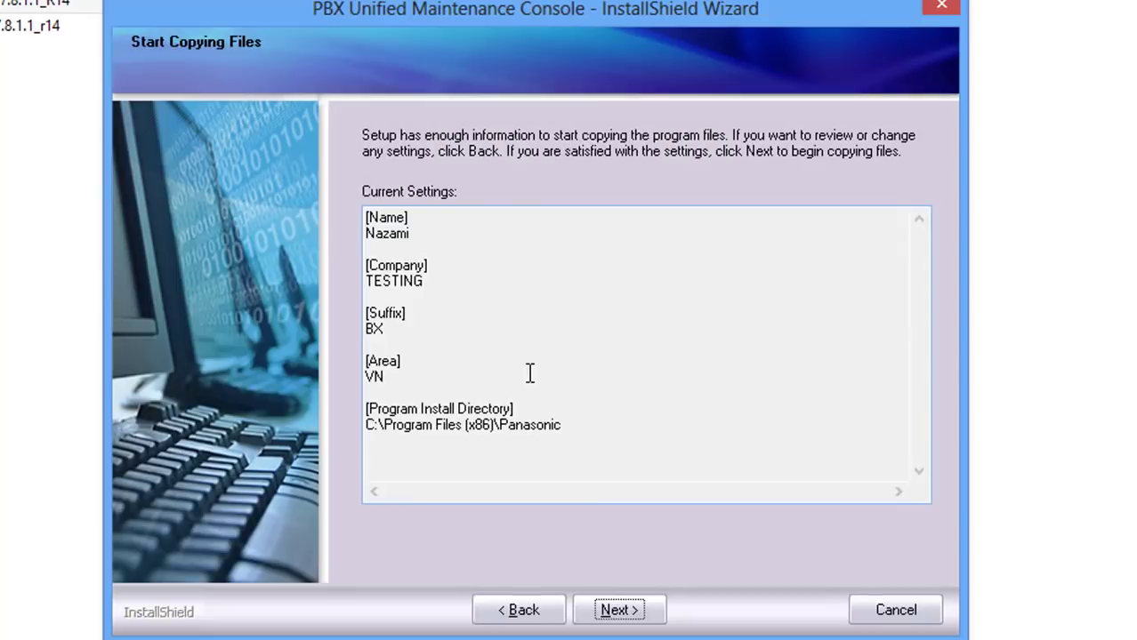
- Start copying files and let the console installation run to completion
click(625, 610)
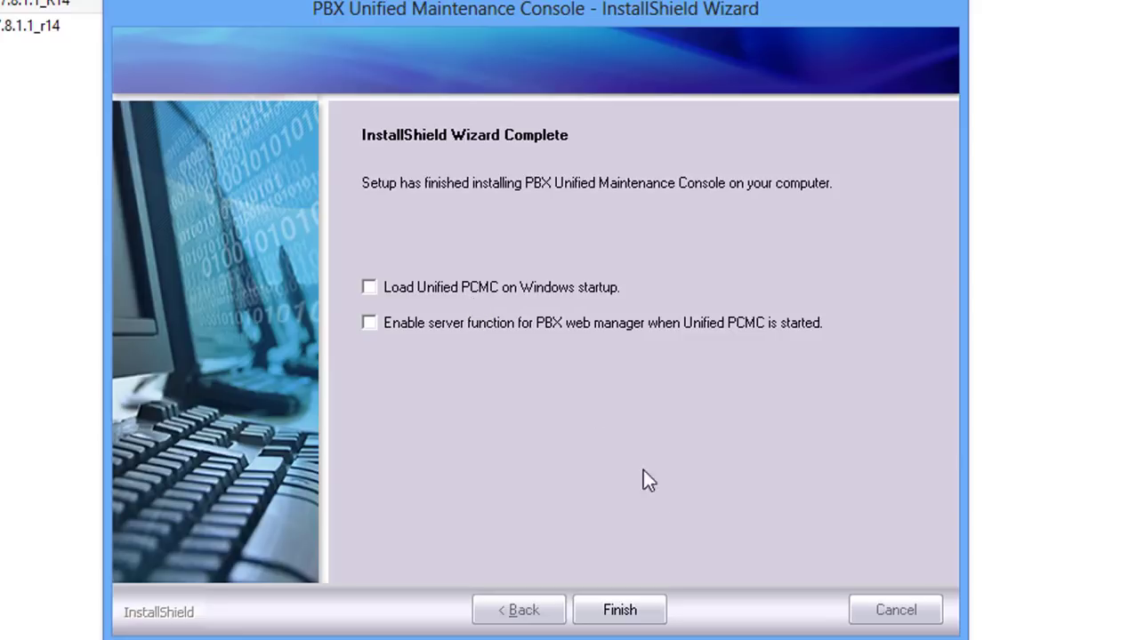
- Finish the installation and copy the KX-TDA USB driver files to the Desktop
click(637, 612)
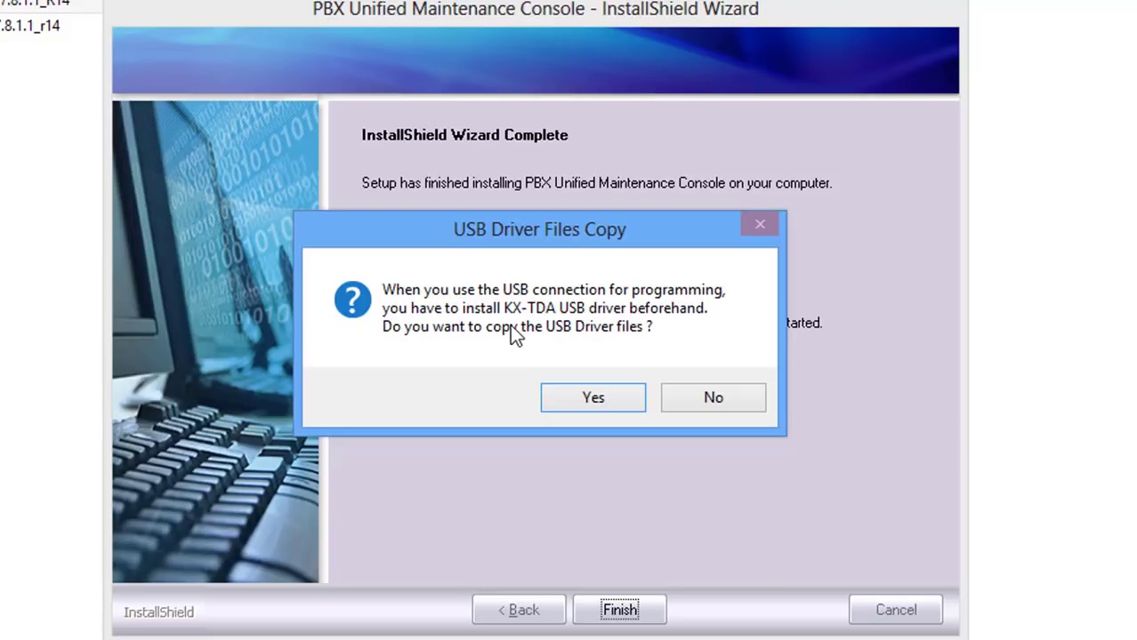
click(588, 391)
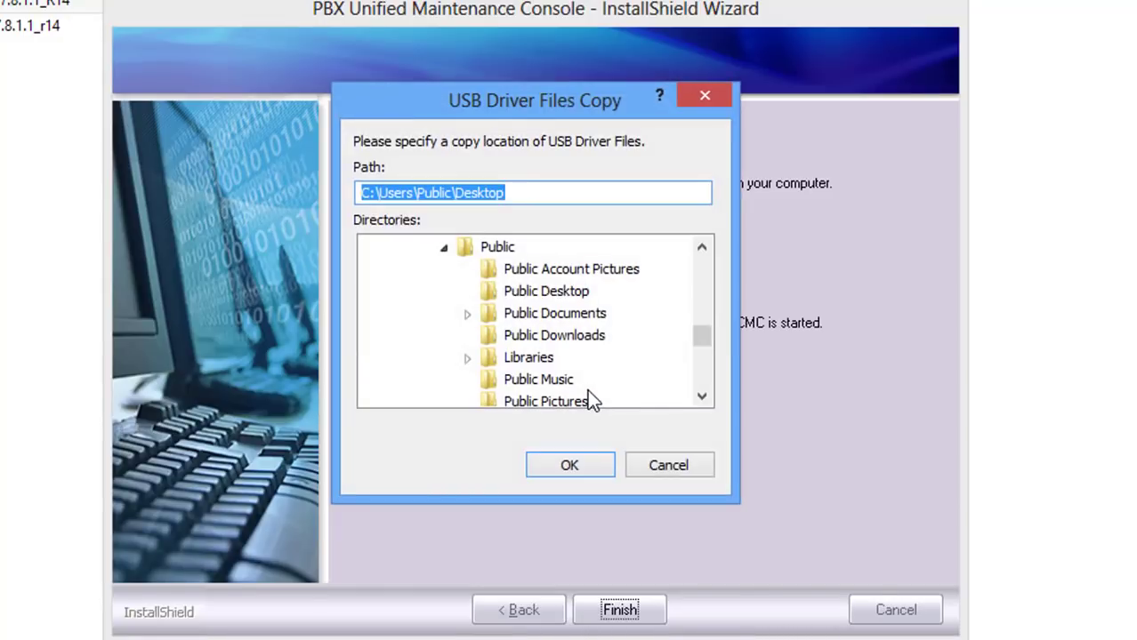
drag(699, 343, 695, 276)
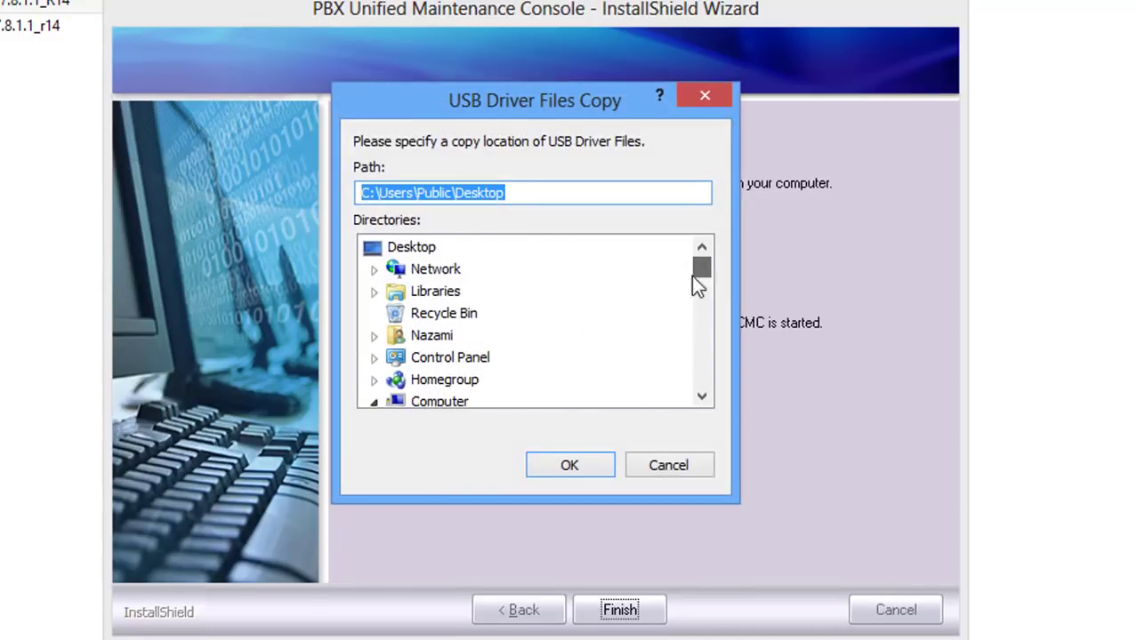
click(413, 252)
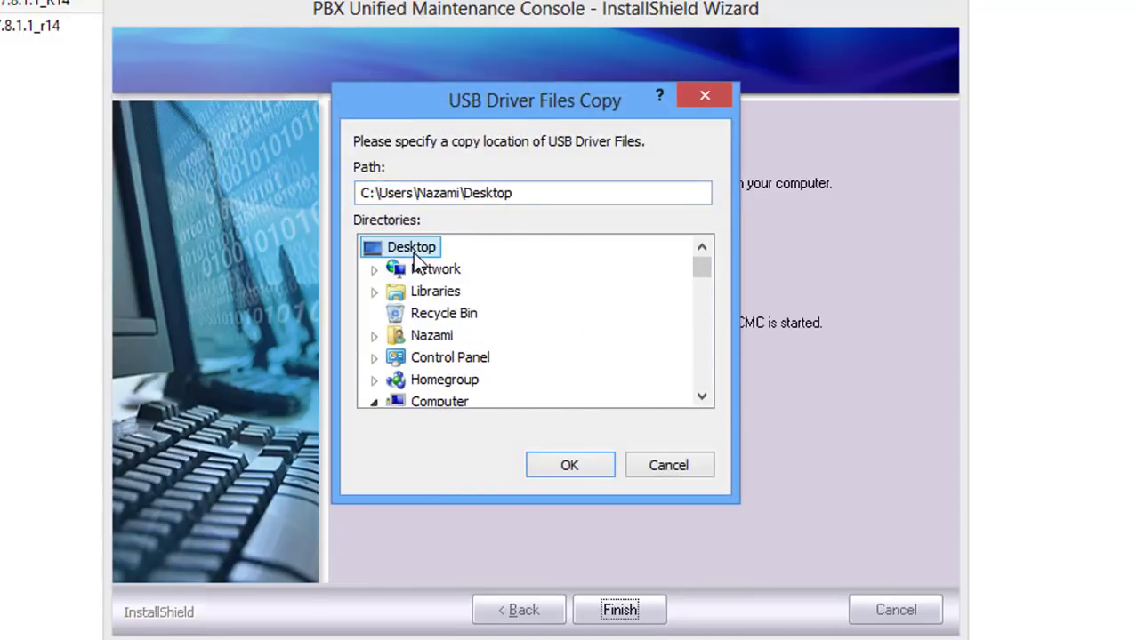
click(587, 461)
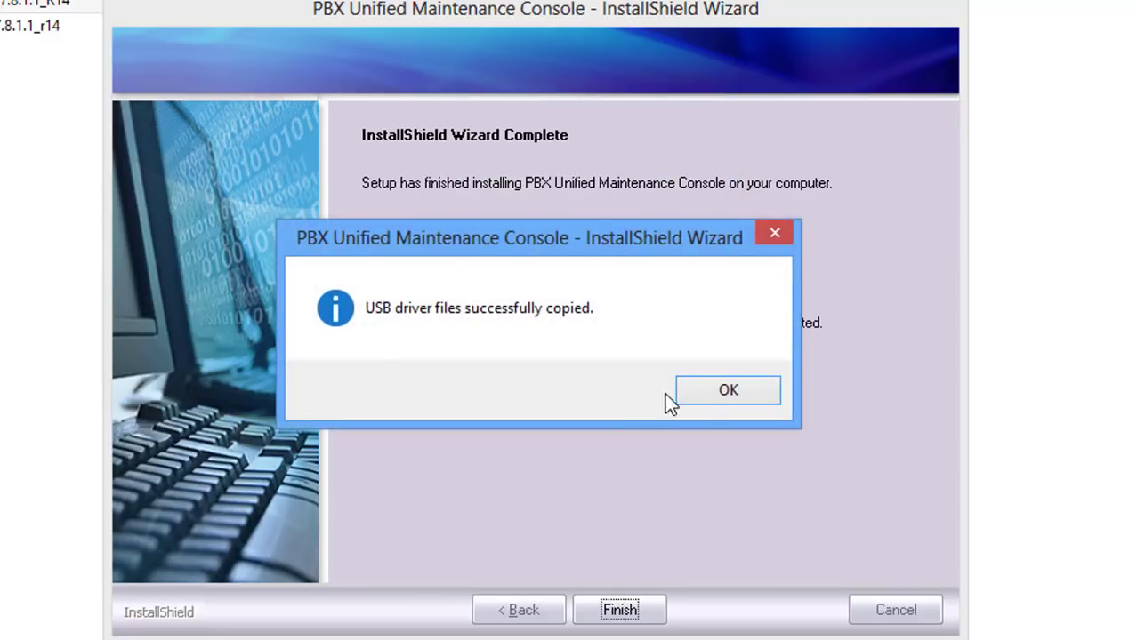
- Acknowledge the successful driver copy and dismiss the pre-programming information notice
click(708, 394)
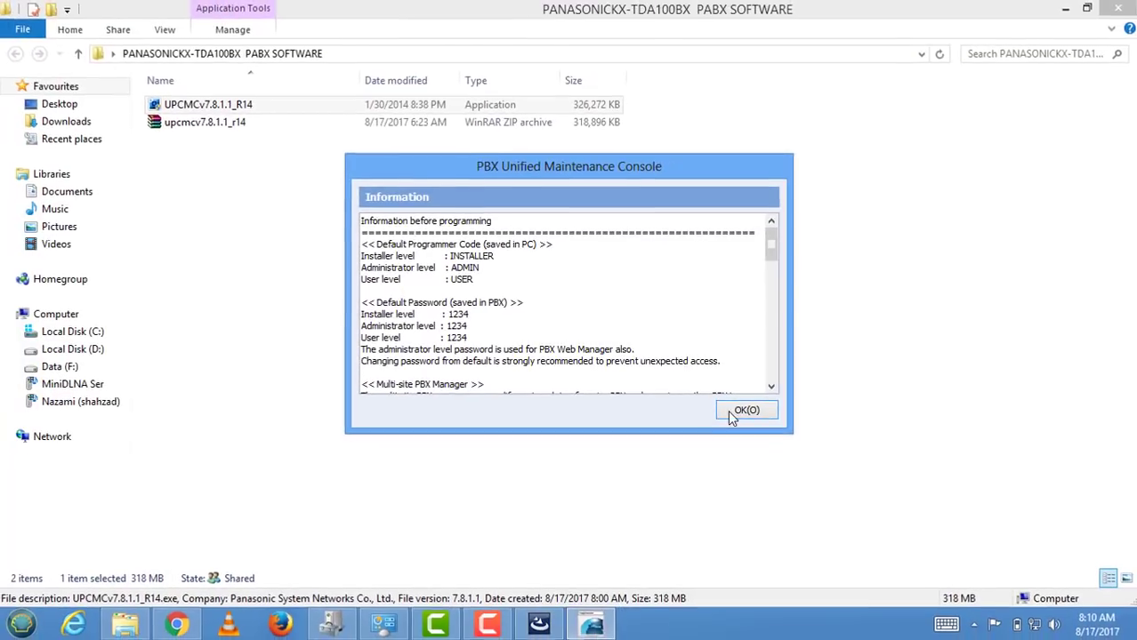
click(735, 411)
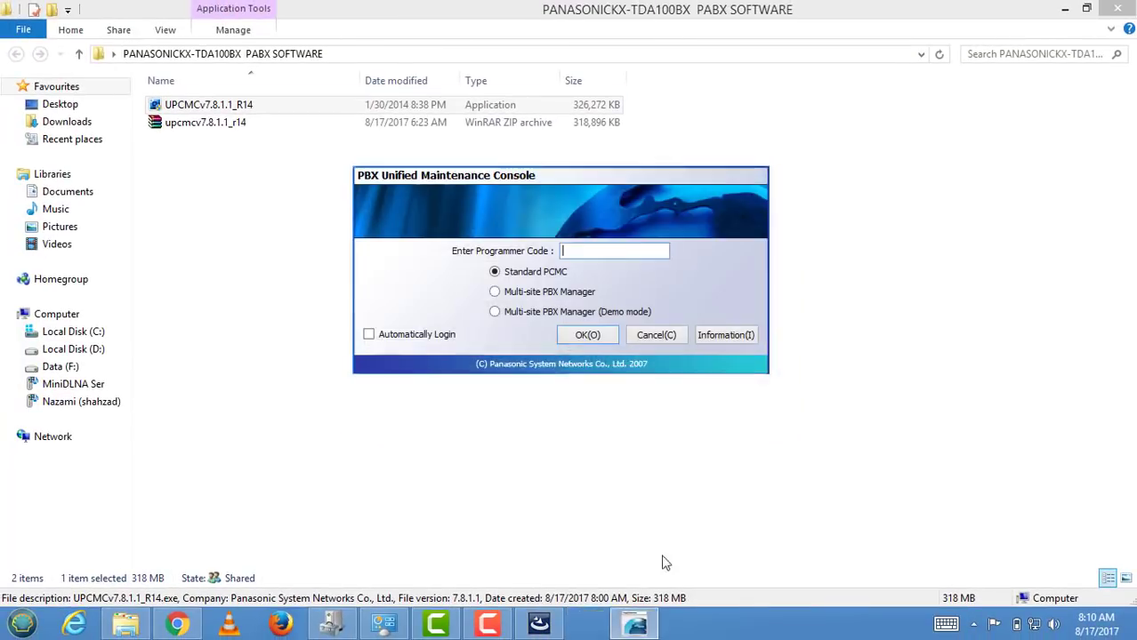
click(331, 624)
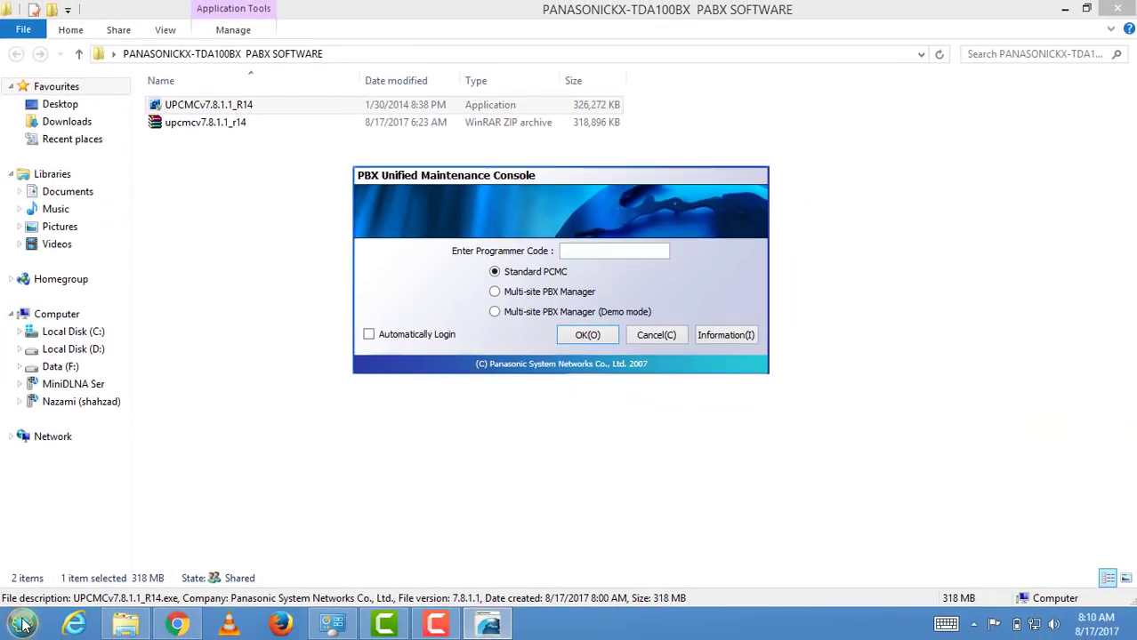
- Open the System properties of Computer from the Start menu
click(23, 625)
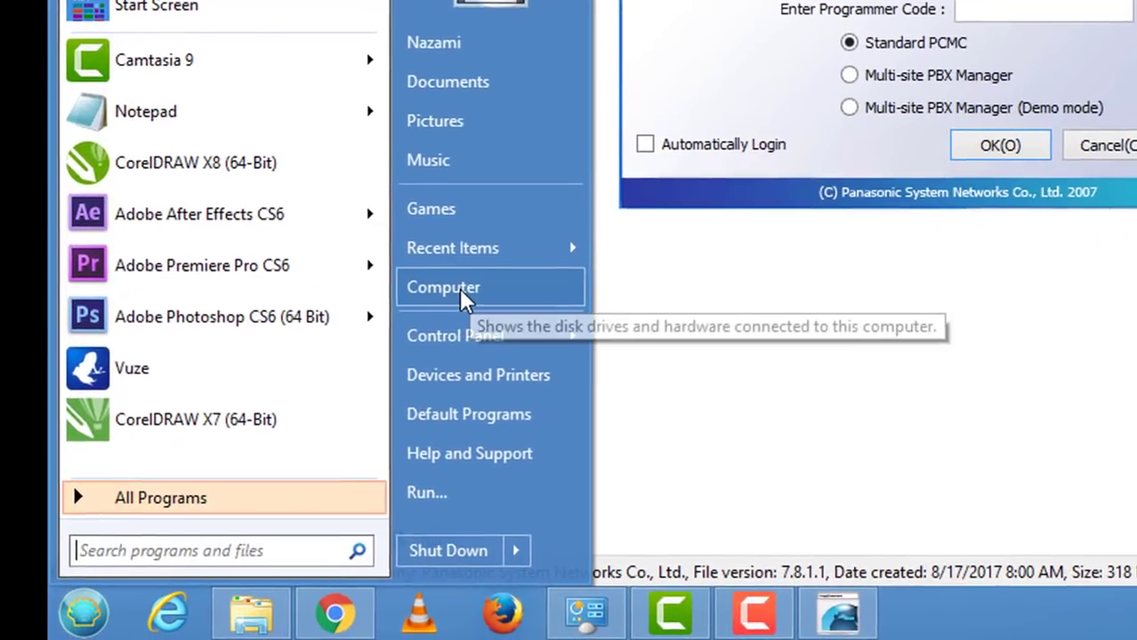
right_click(463, 298)
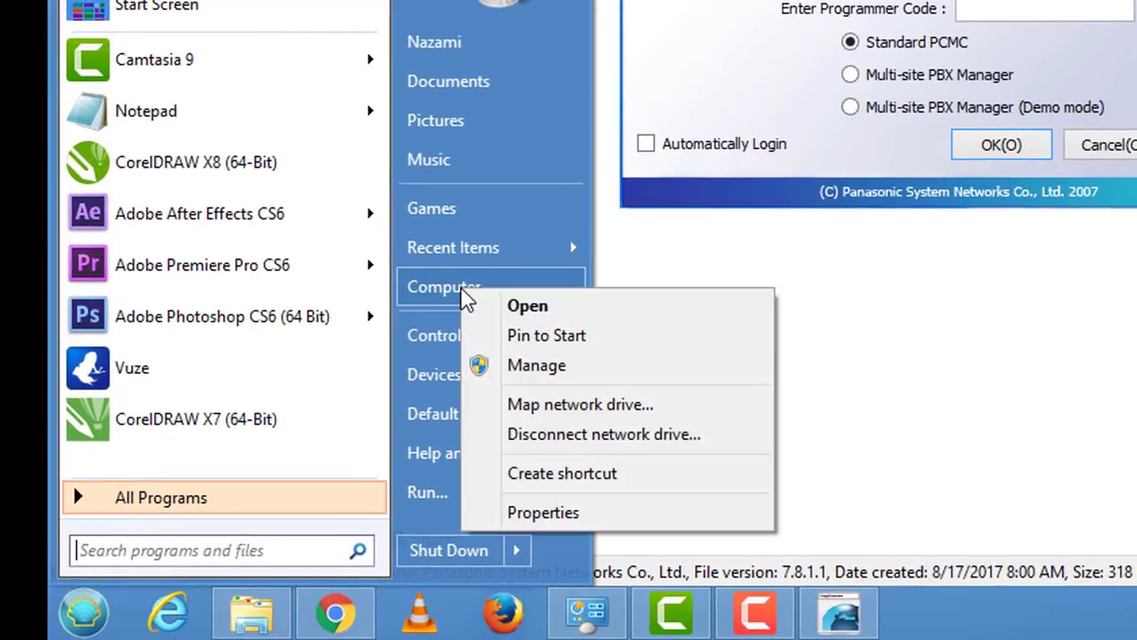
click(689, 518)
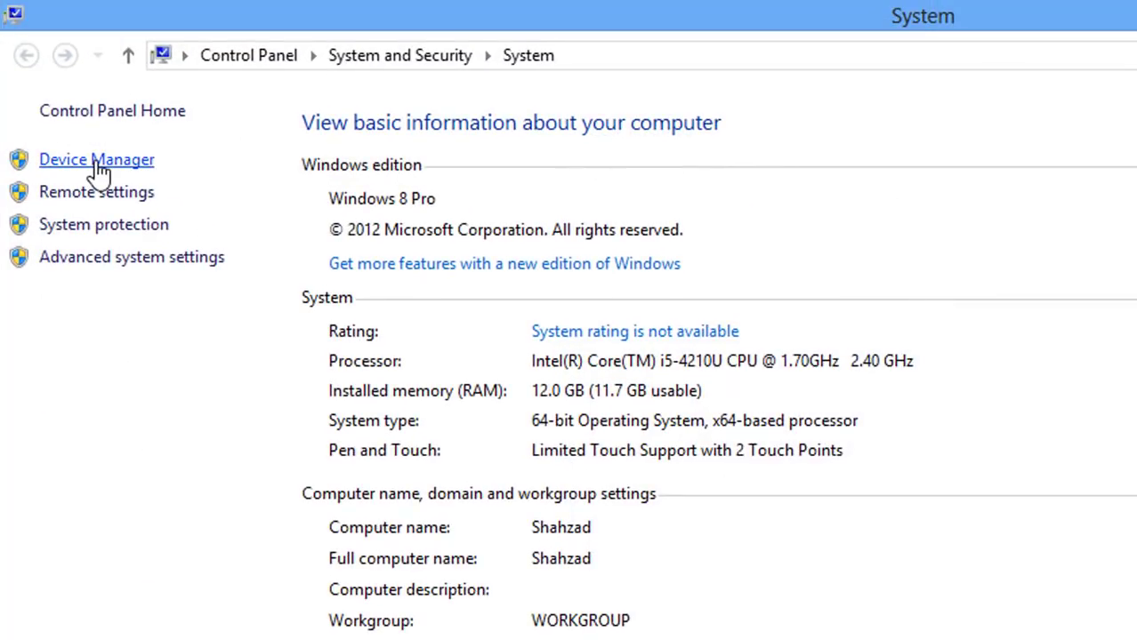
- Open Device Manager and start updating the driver for KX-TDA100/200 under Other devices
click(97, 162)
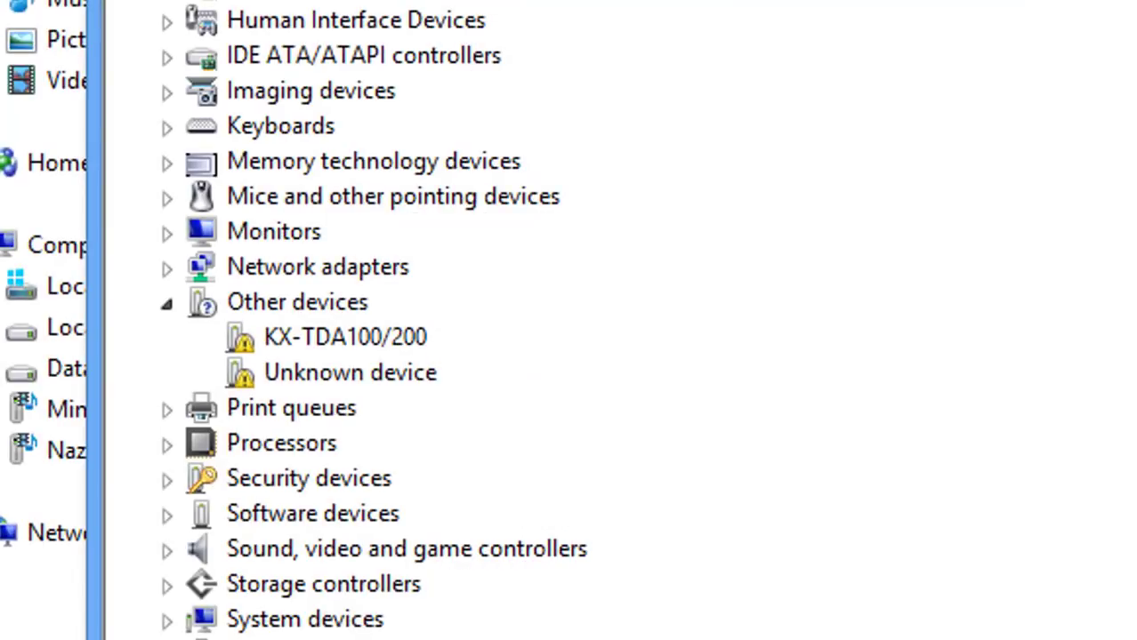
click(399, 343)
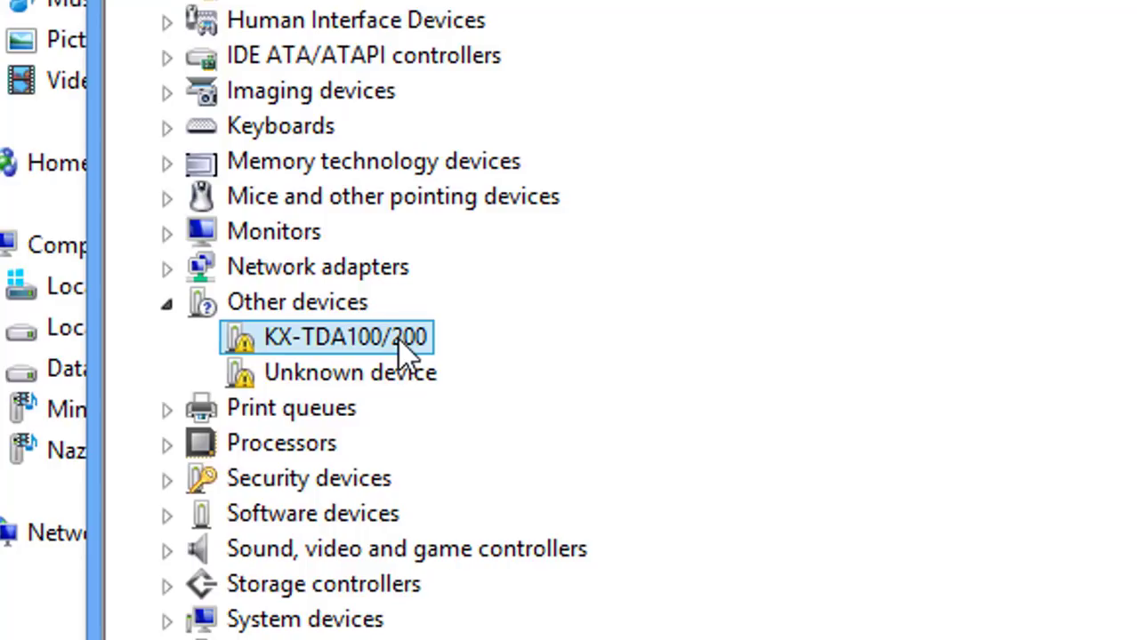
right_click(399, 343)
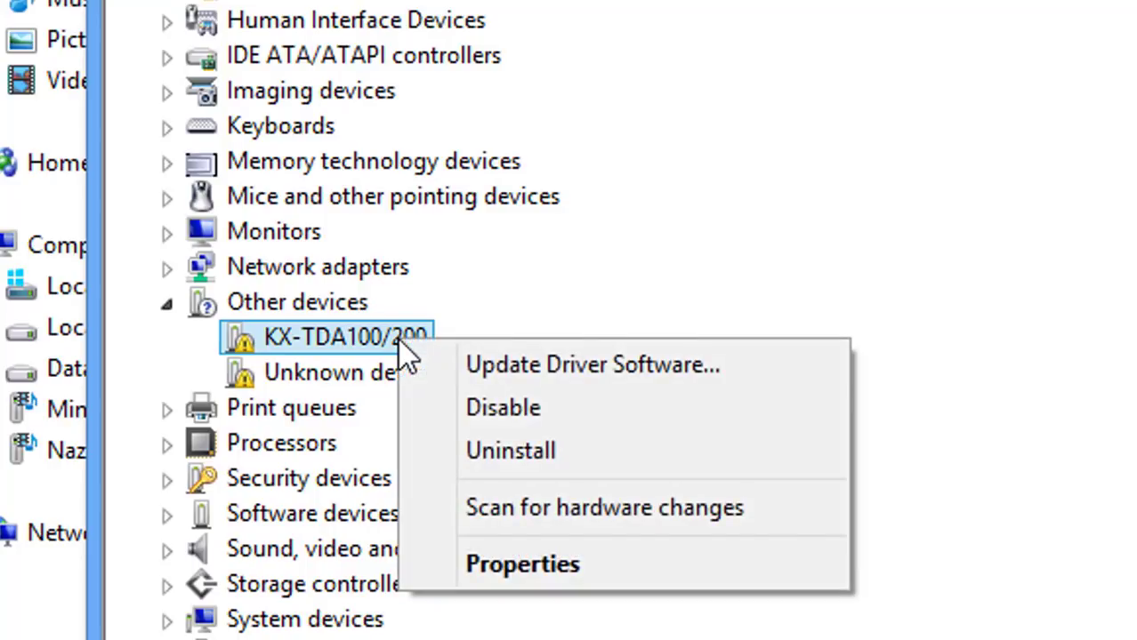
click(516, 367)
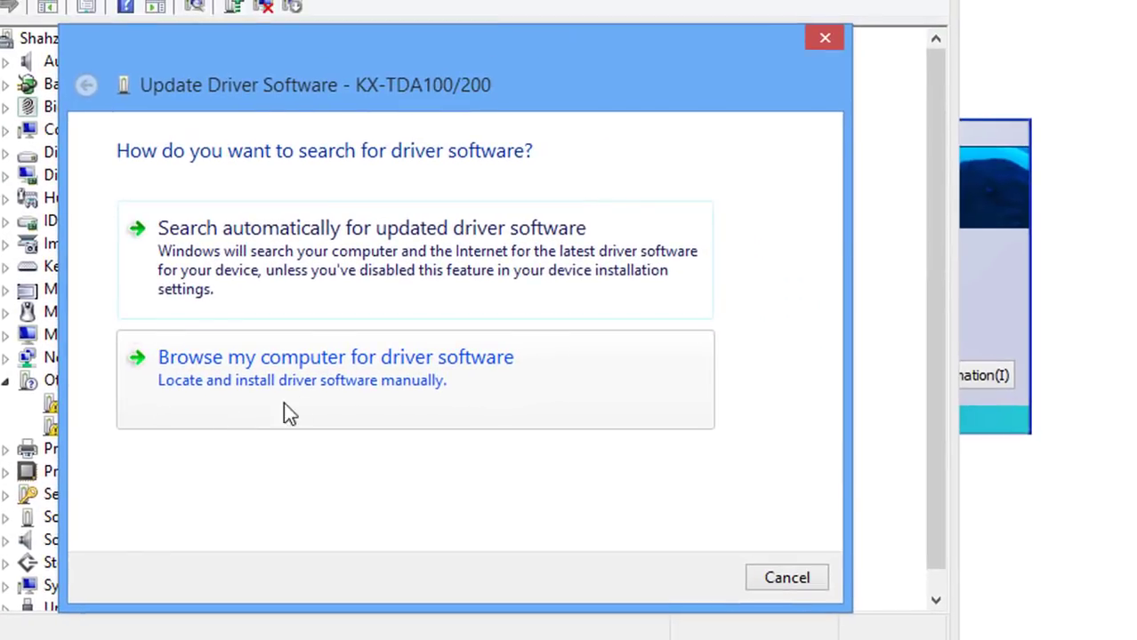
- Install the Panasonic KX-TDA USB driver from the user's home folder and dismiss the success message
click(357, 391)
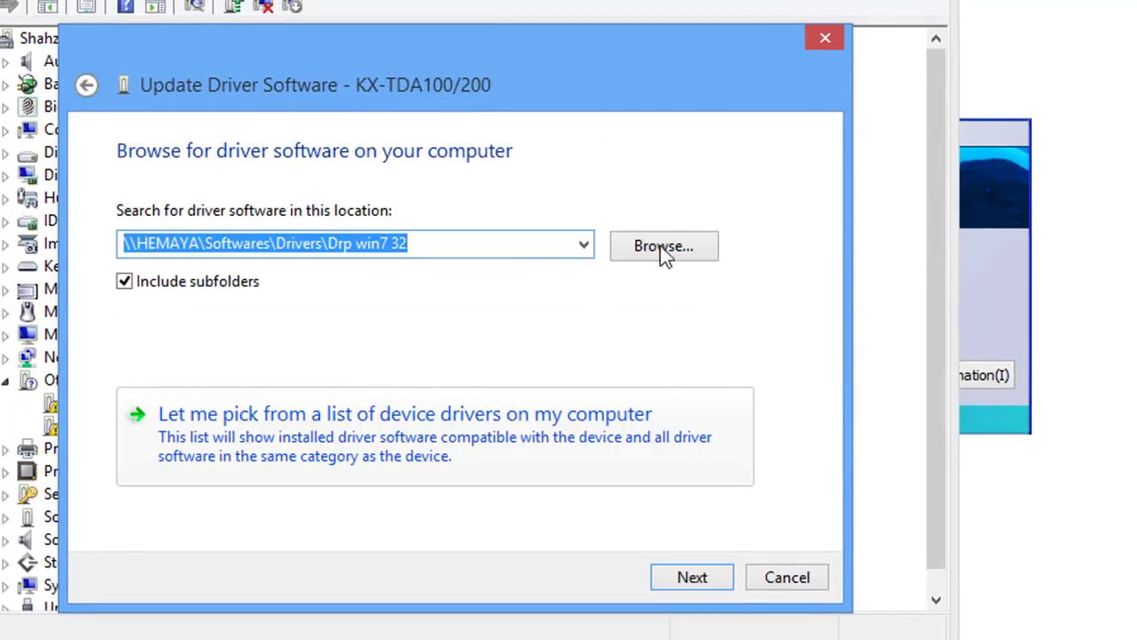
click(687, 251)
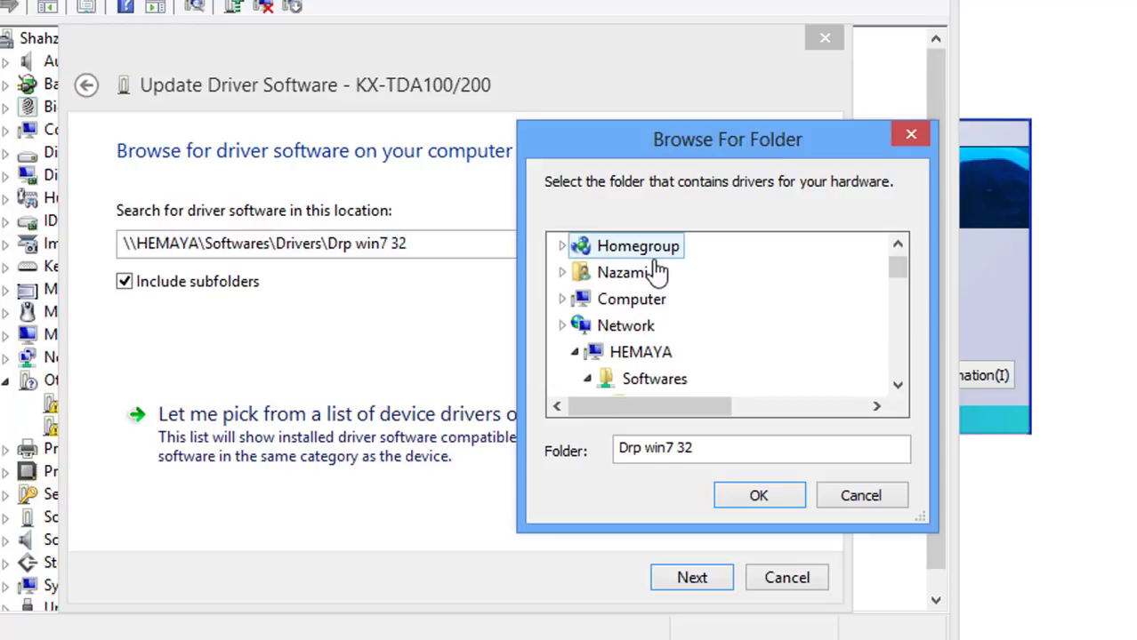
click(633, 274)
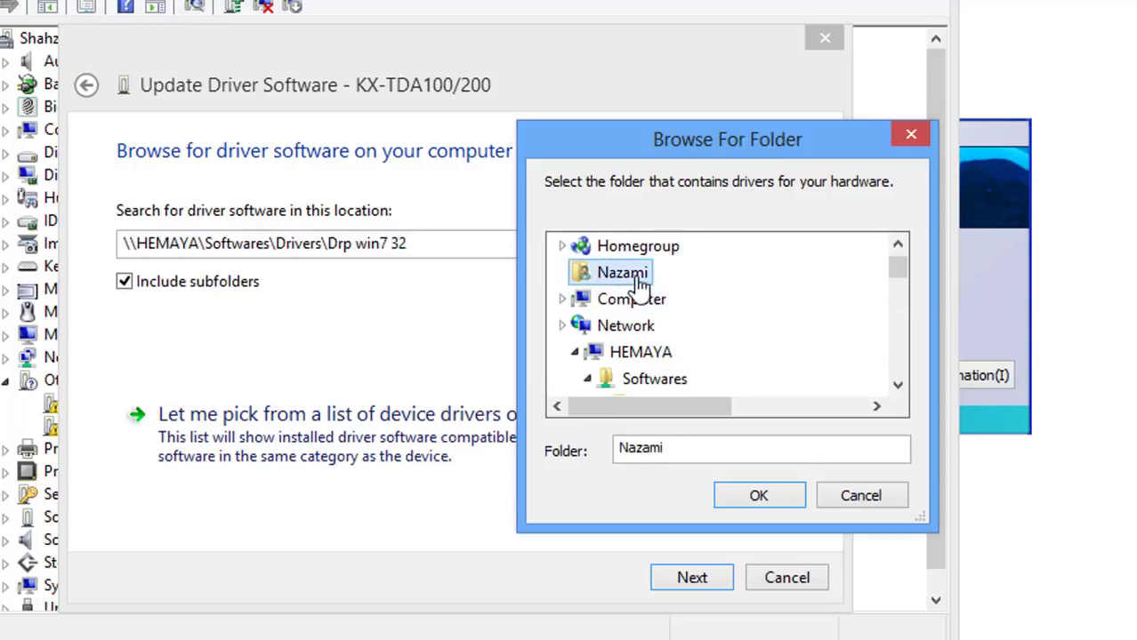
click(772, 496)
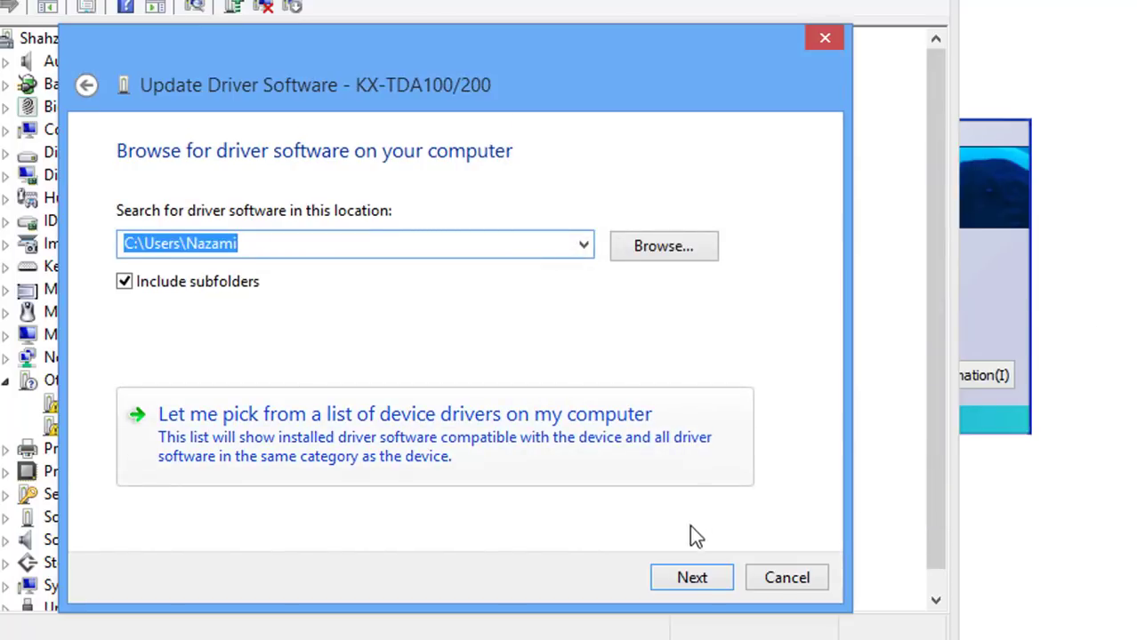
click(699, 578)
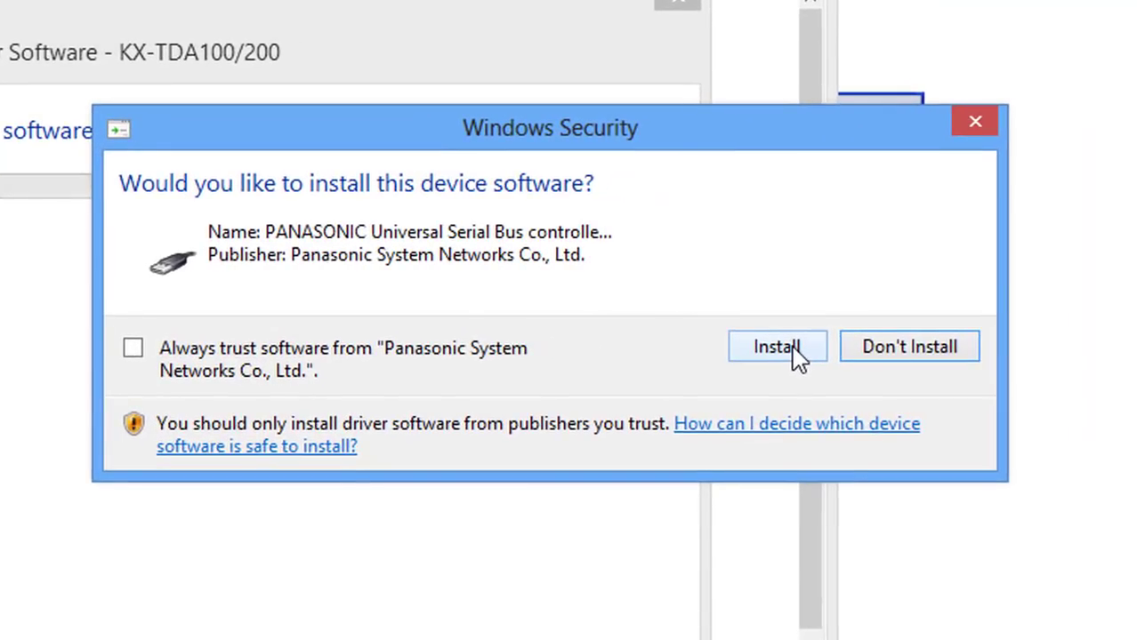
click(793, 348)
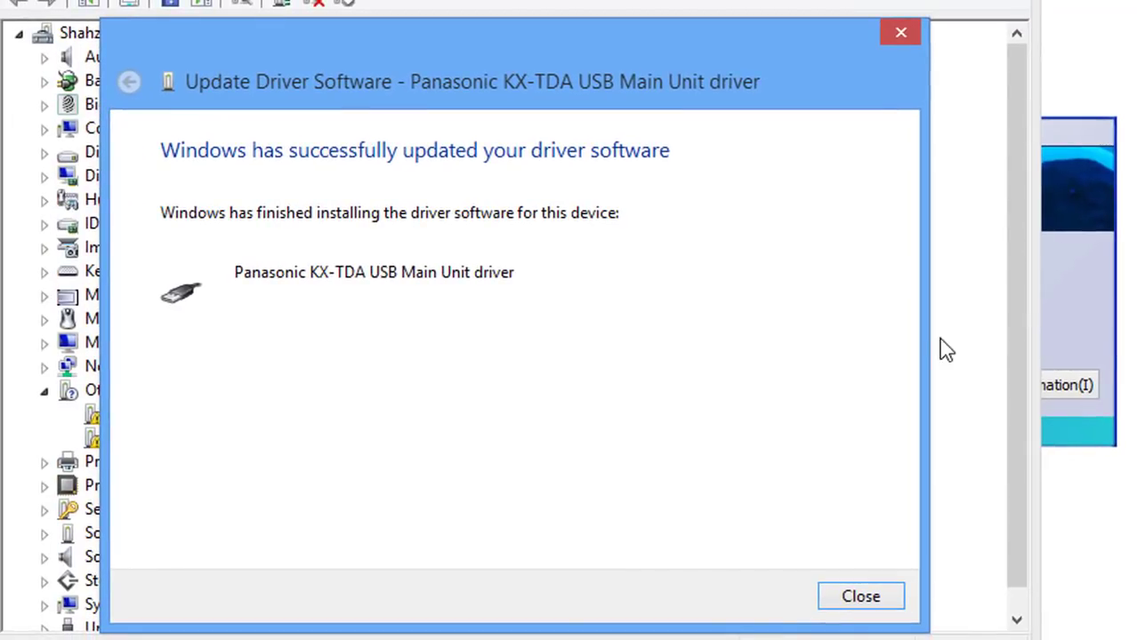
click(876, 611)
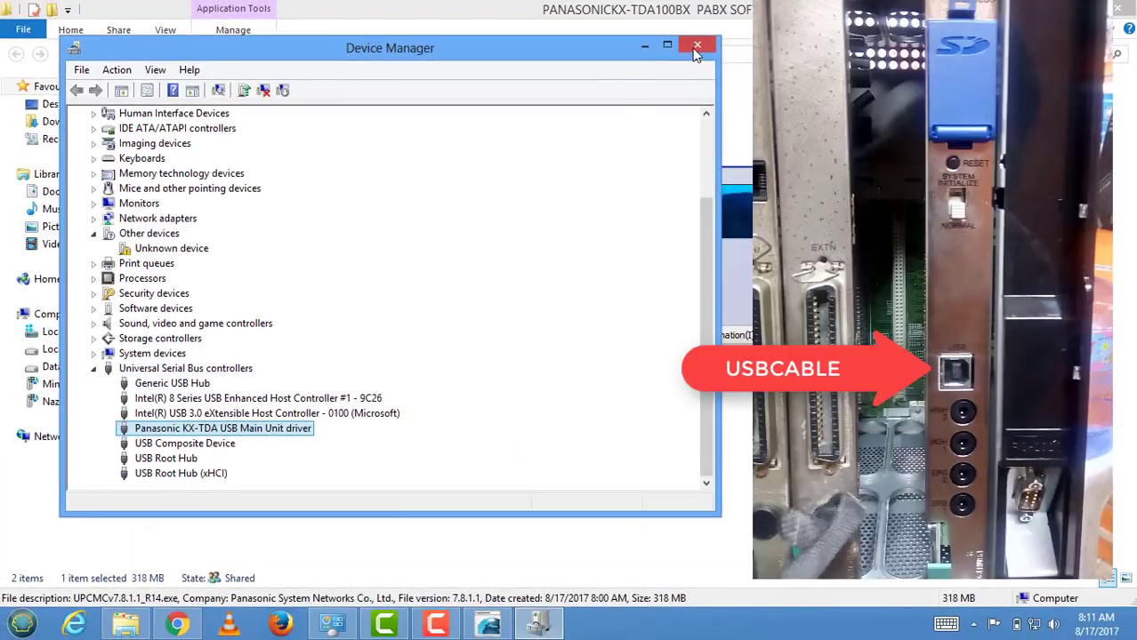
- Close Device Manager and log in with the installer-level programmer code in Standard PCMC mode
click(696, 47)
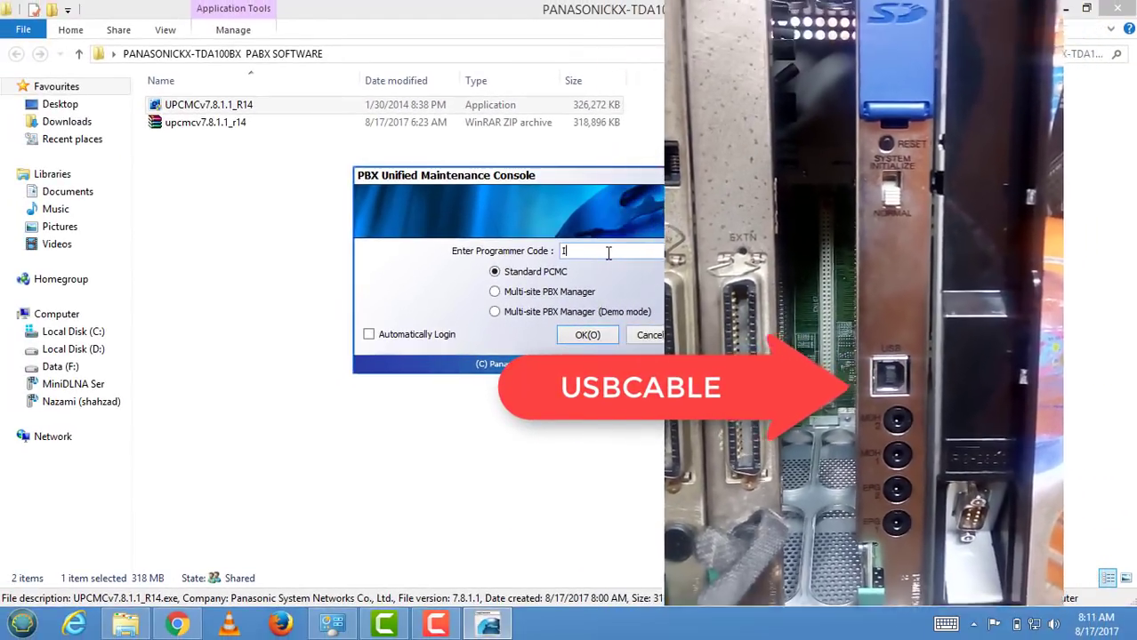
text(INSTAL)
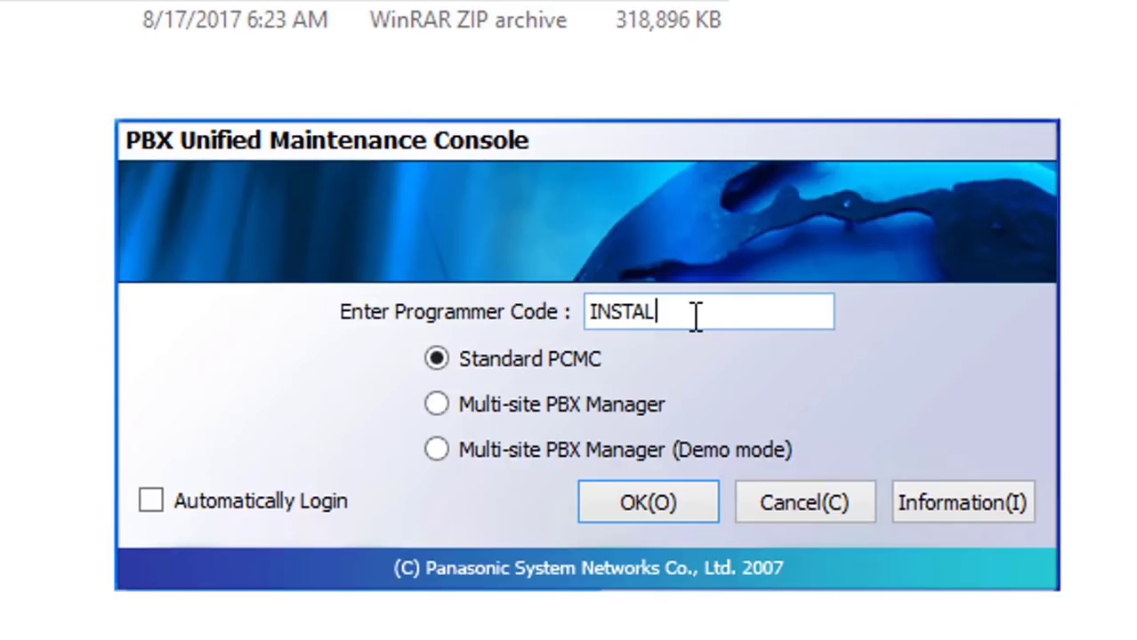
text(LER)
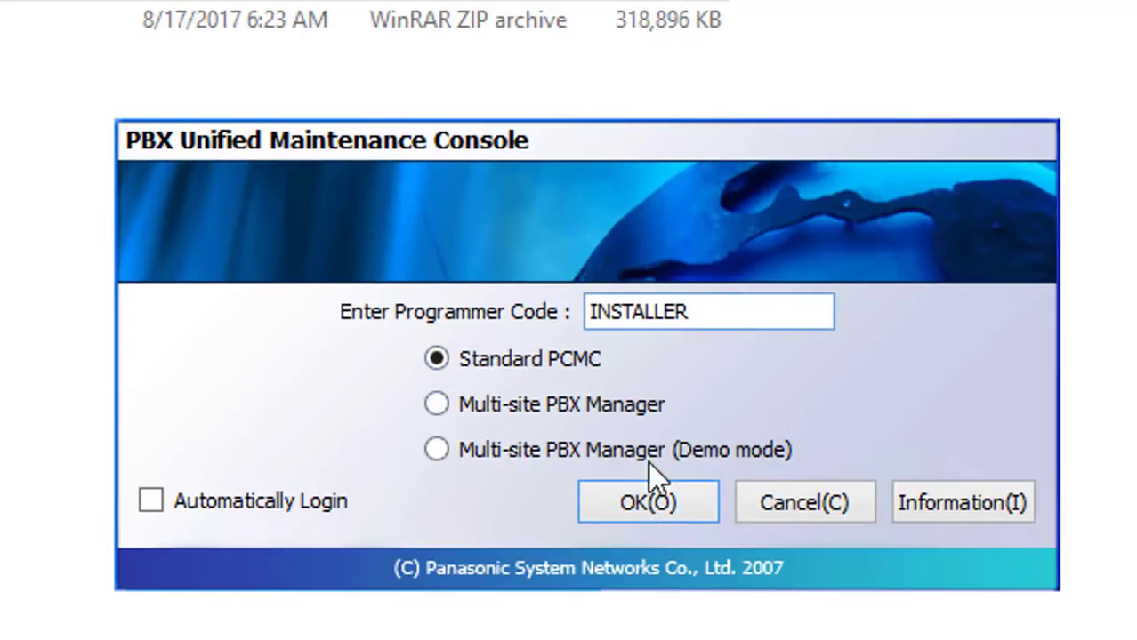
click(670, 504)
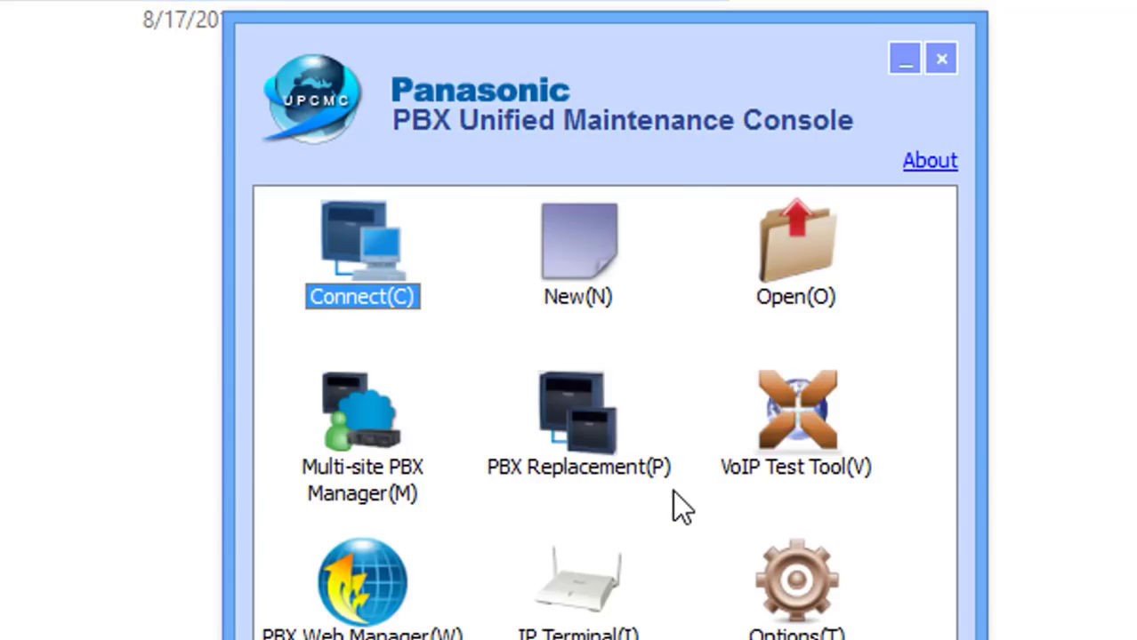
- Review the installed versions in About, then open the Connect dialog (KX-NCP500/1000, LAN, 127.0.0.1)
click(928, 164)
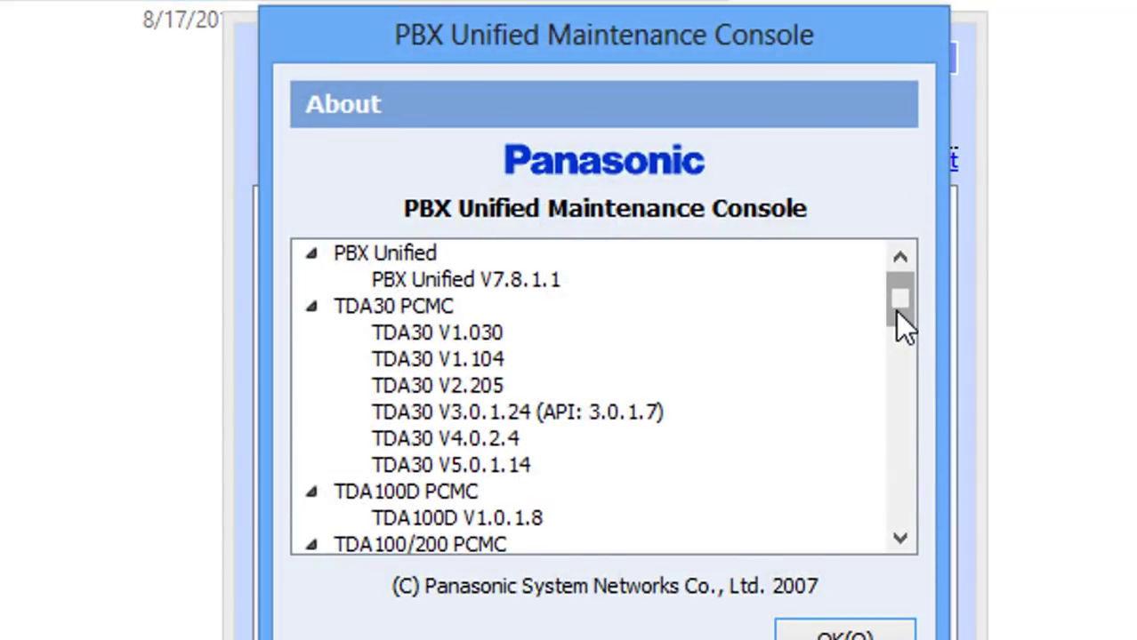
drag(895, 311, 918, 292)
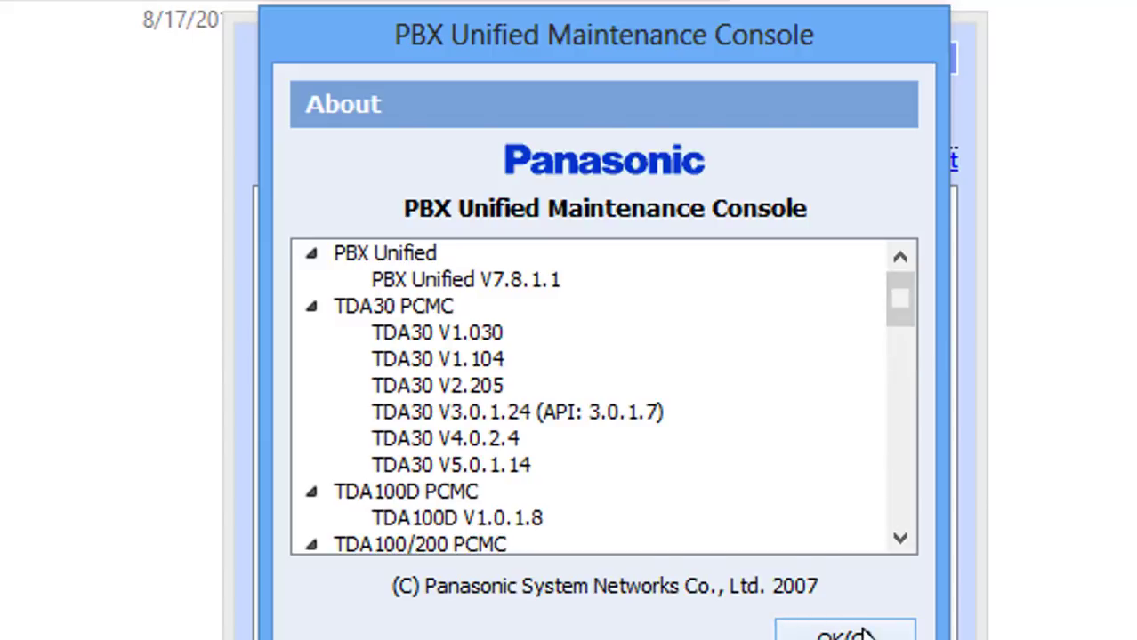
click(859, 631)
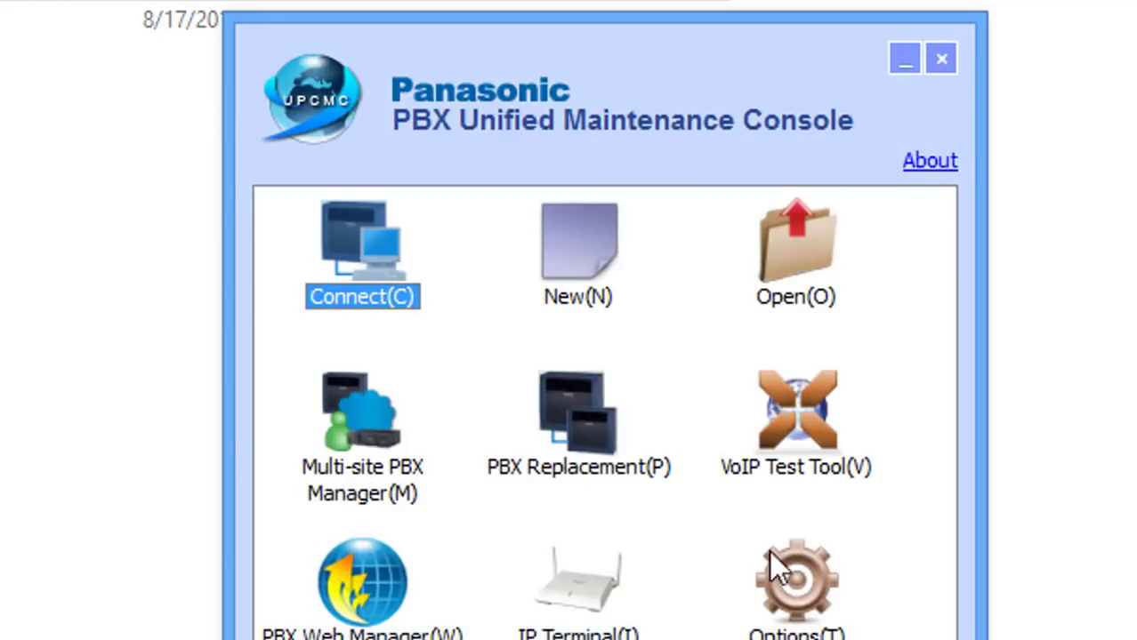
double_click(382, 267)
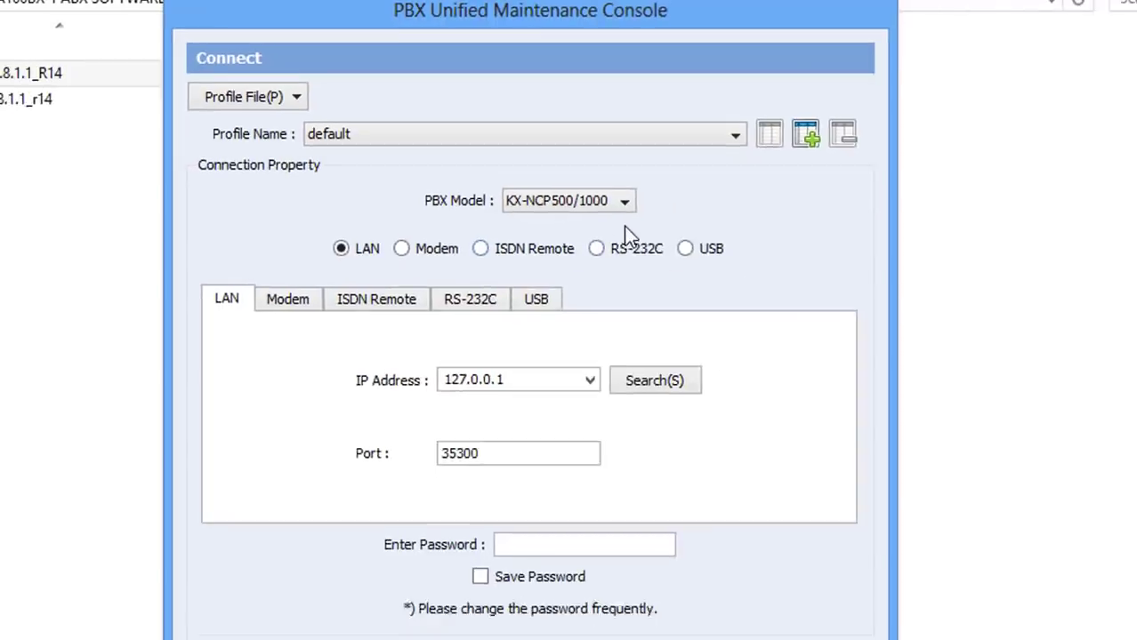
- Connect to the KX-TDA100/200 PBX over USB using the installer password
click(601, 183)
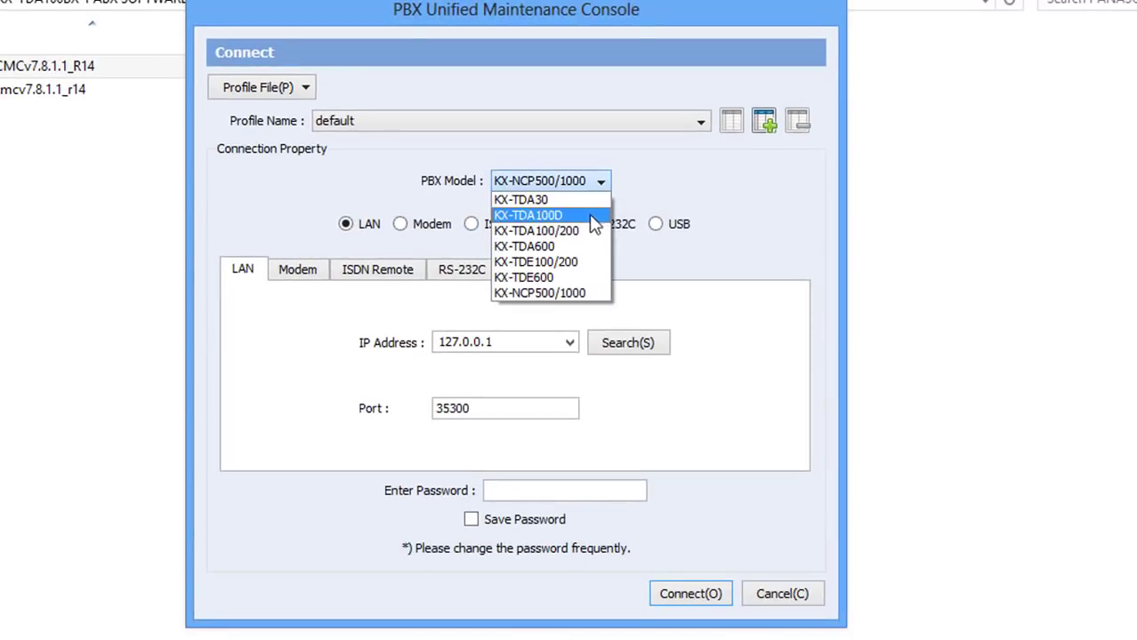
click(579, 238)
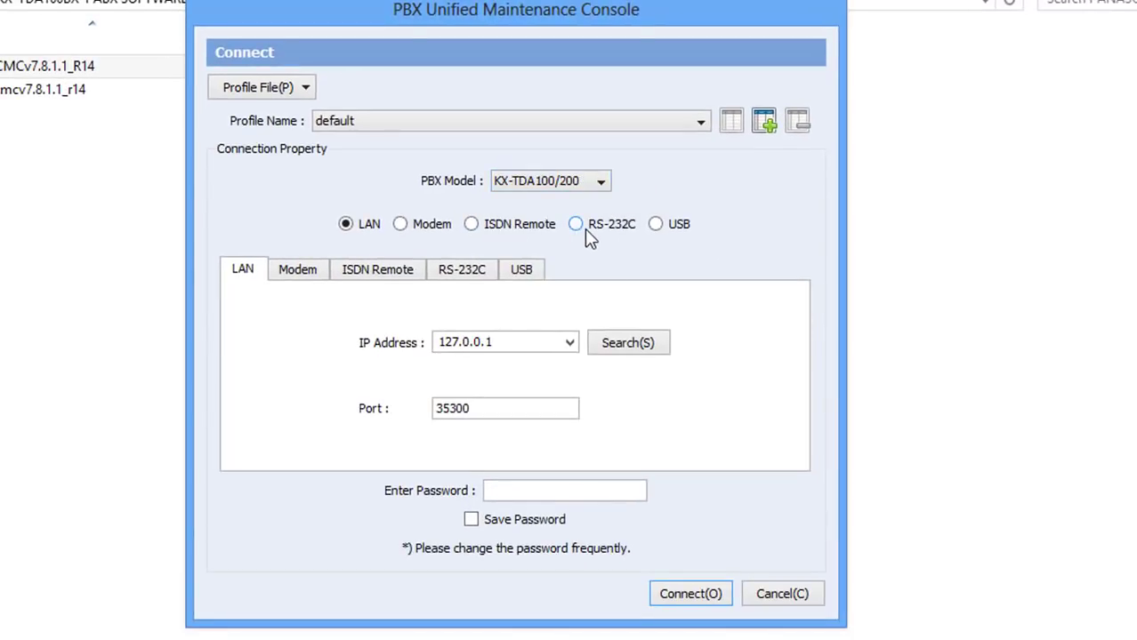
click(522, 270)
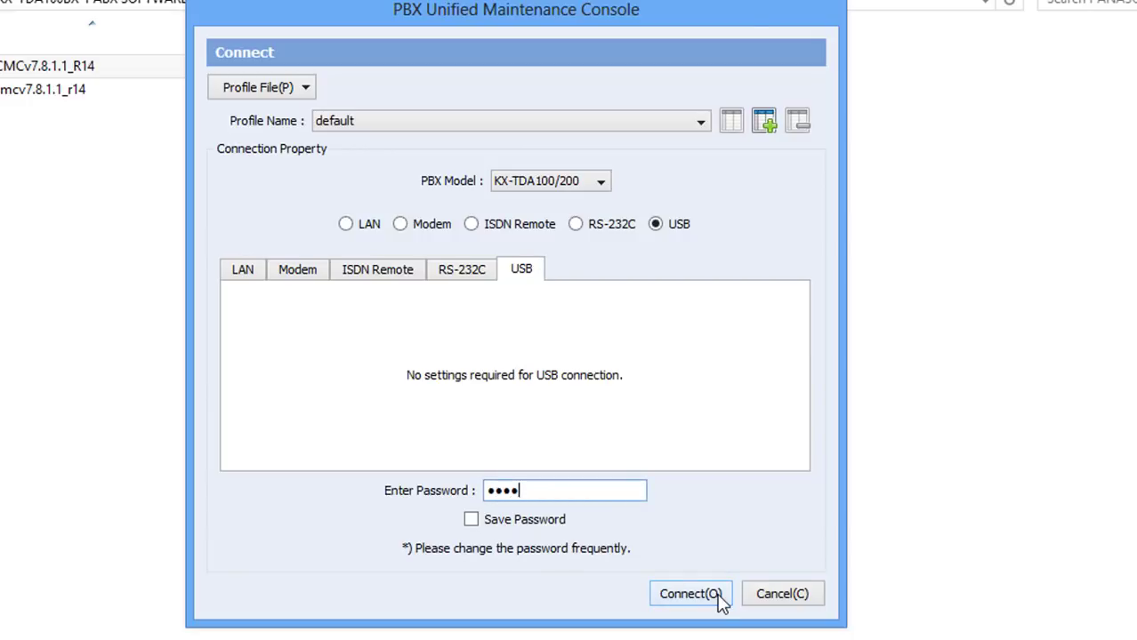
click(692, 594)
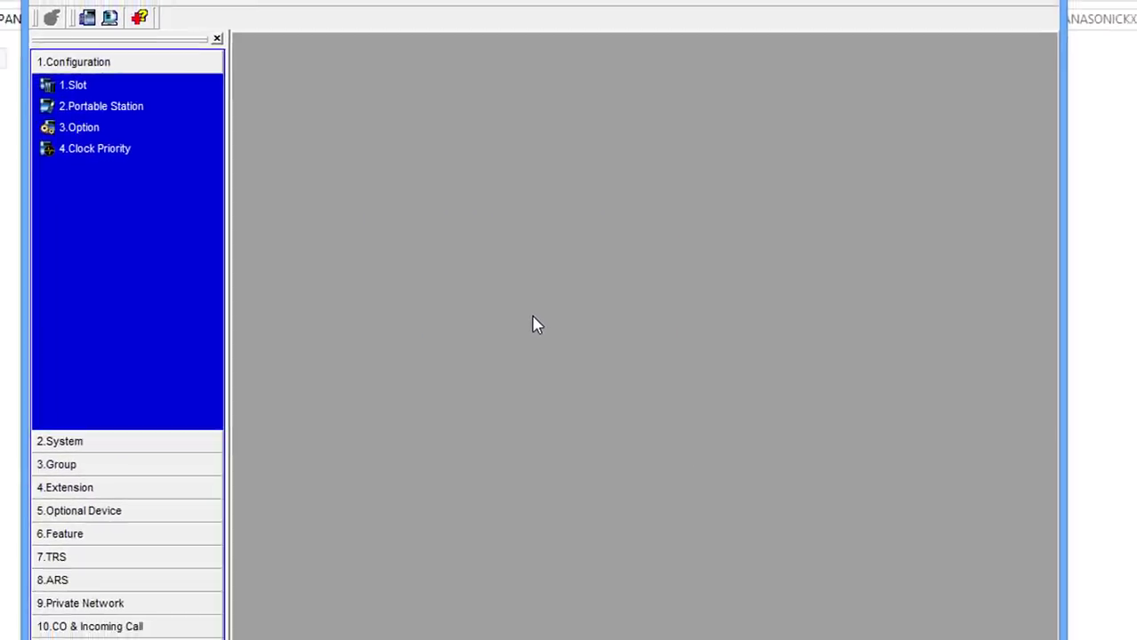
- Review the PBX's Slot layout and Portable Station settings
click(85, 86)
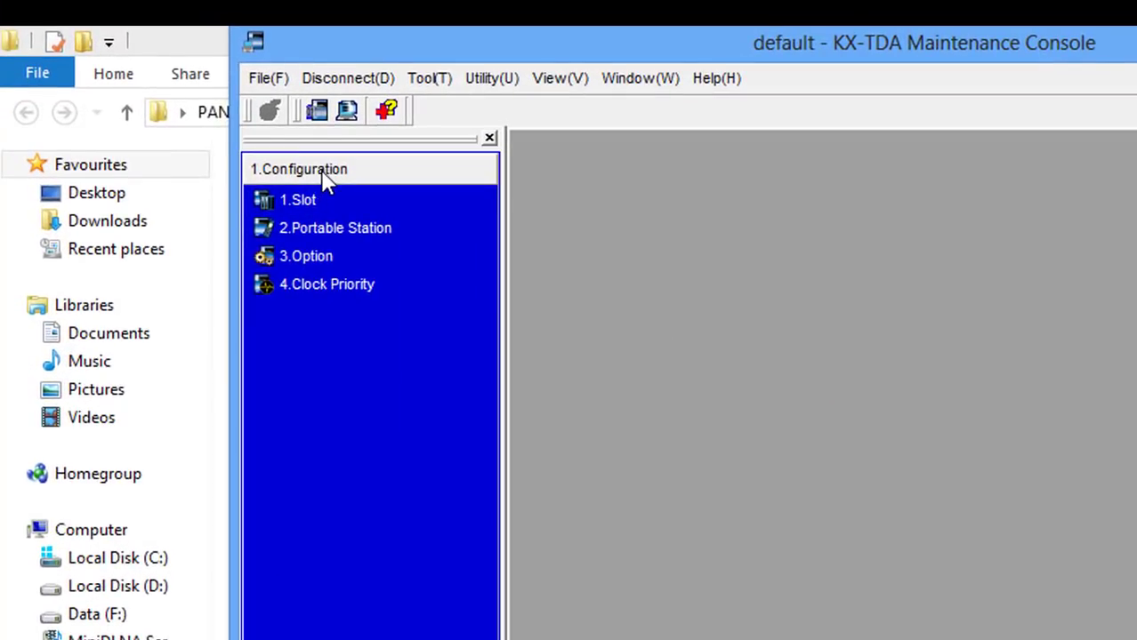
click(311, 199)
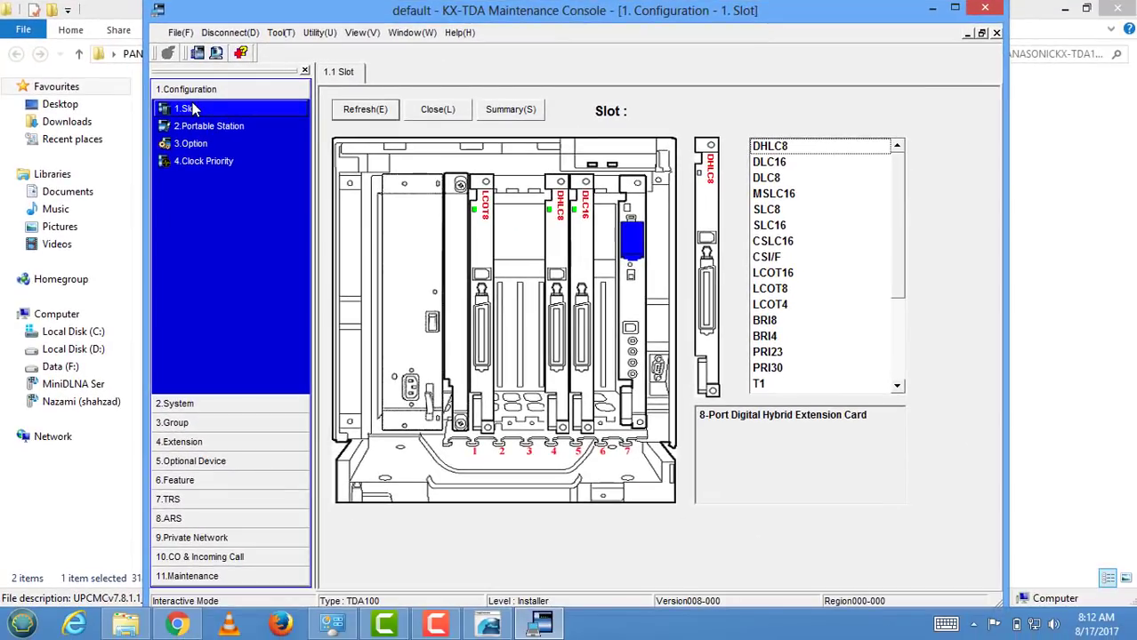
click(198, 127)
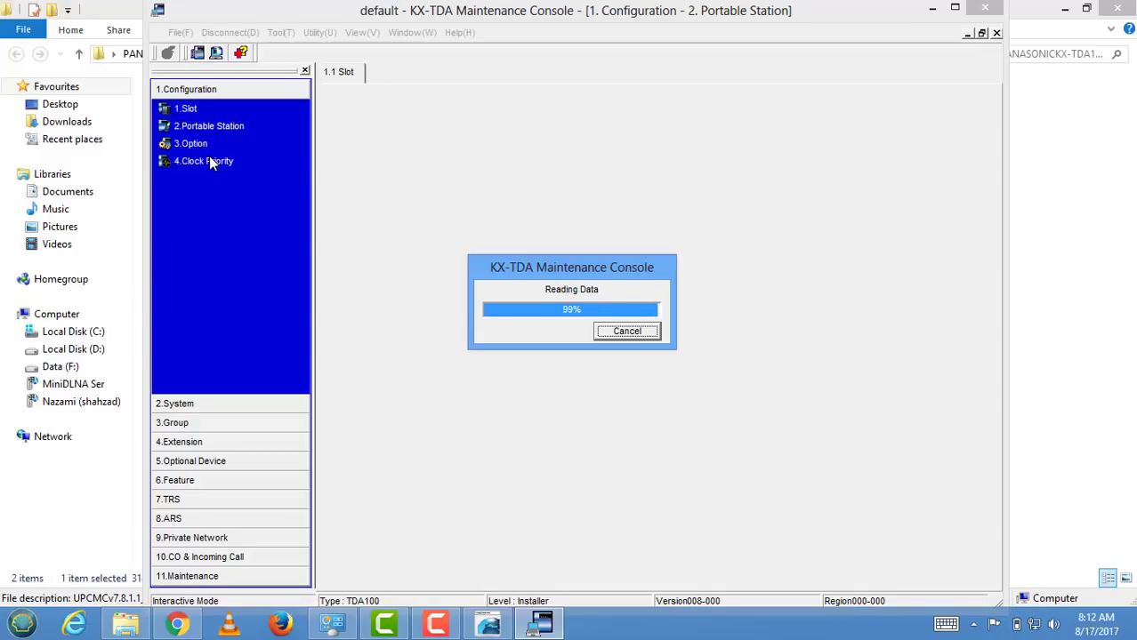
- Check the System Timers & Counters and Daylight Saving settings, leaving date and time unchanged
click(174, 405)
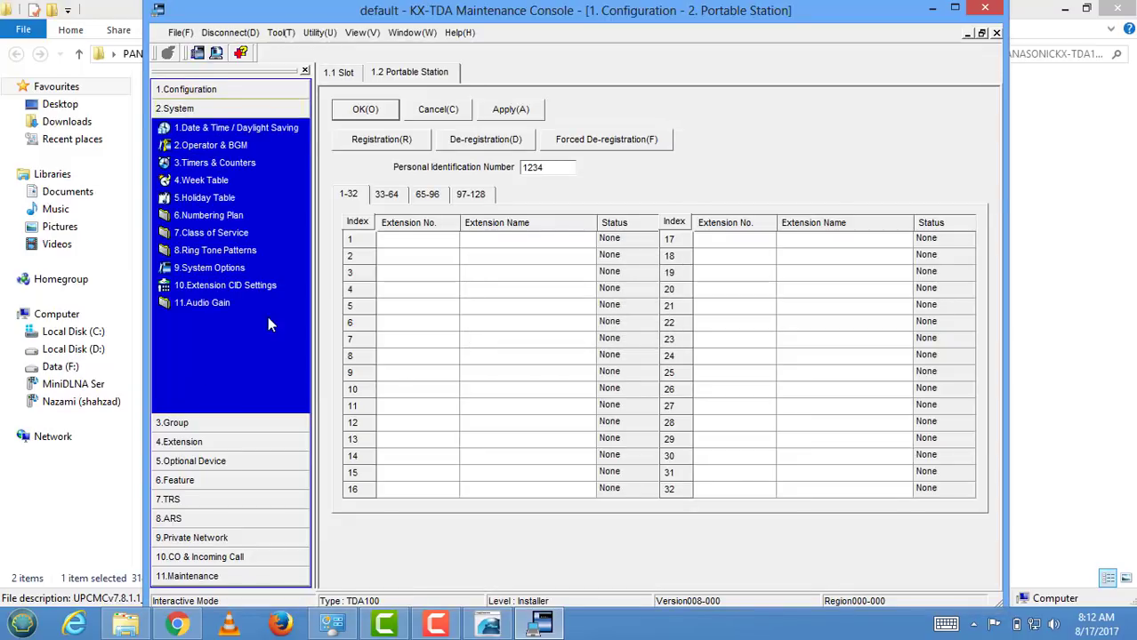
click(232, 165)
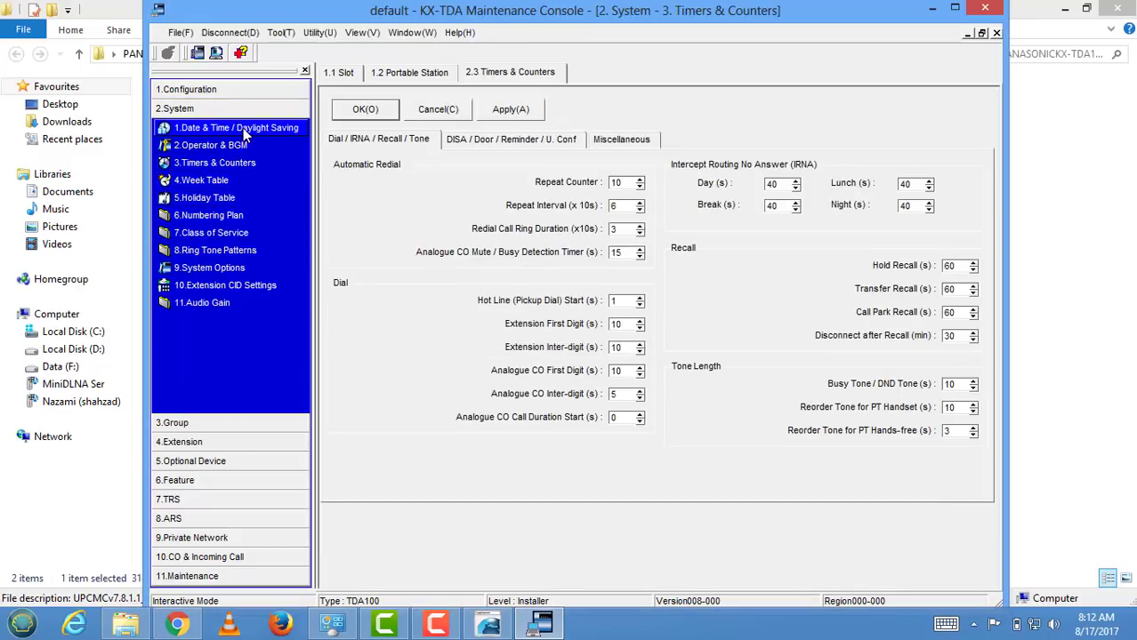
click(248, 129)
click(655, 107)
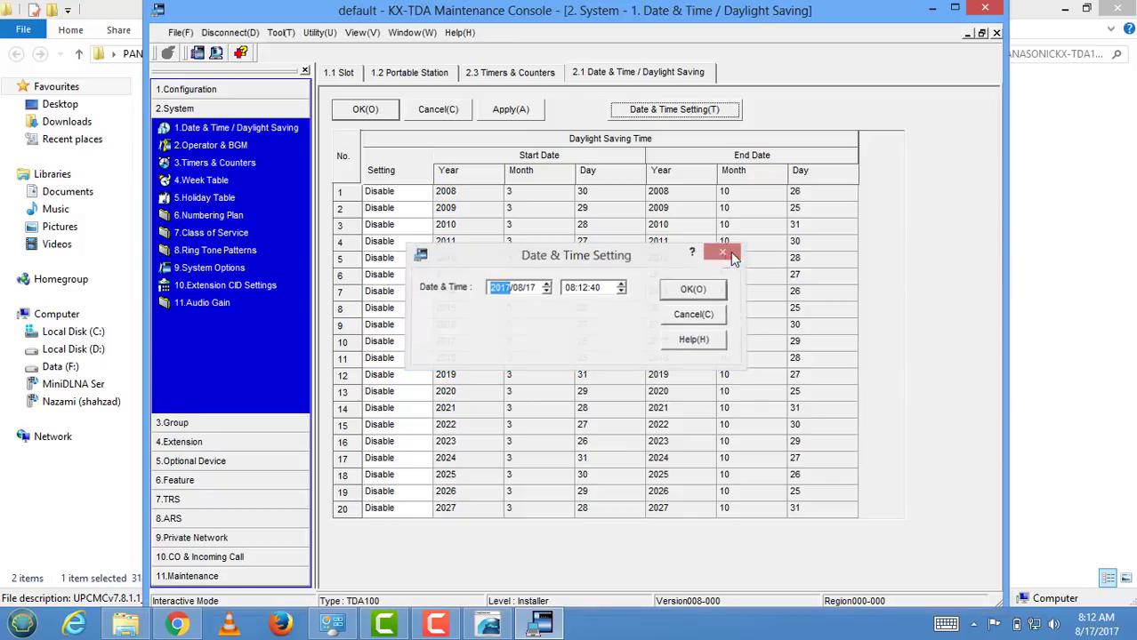
click(729, 255)
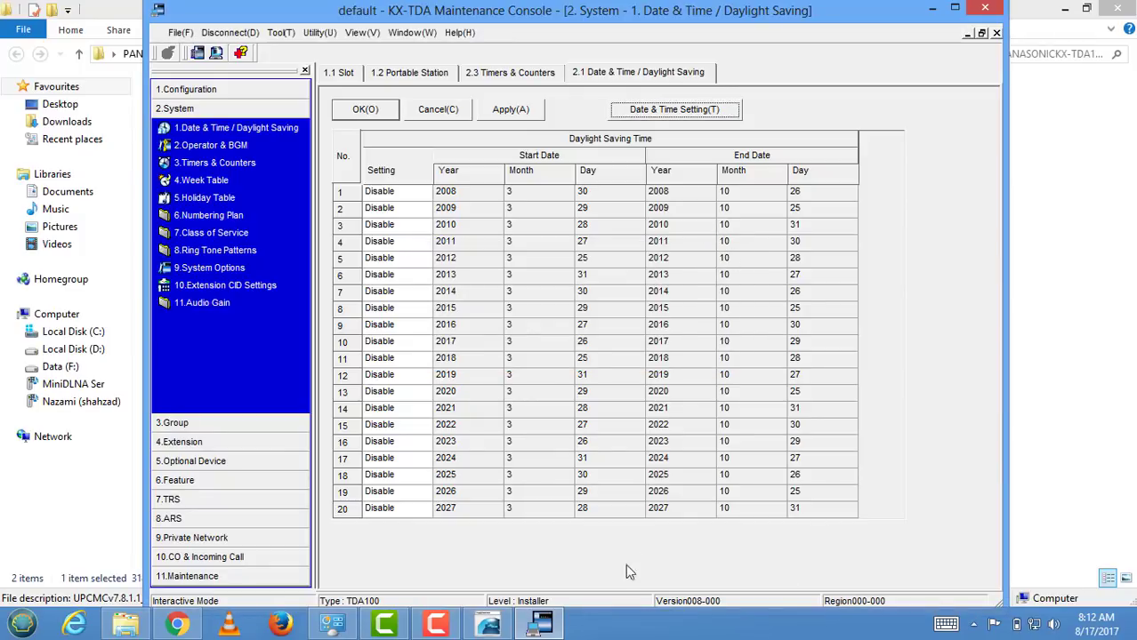
click(542, 628)
click(543, 627)
click(436, 626)
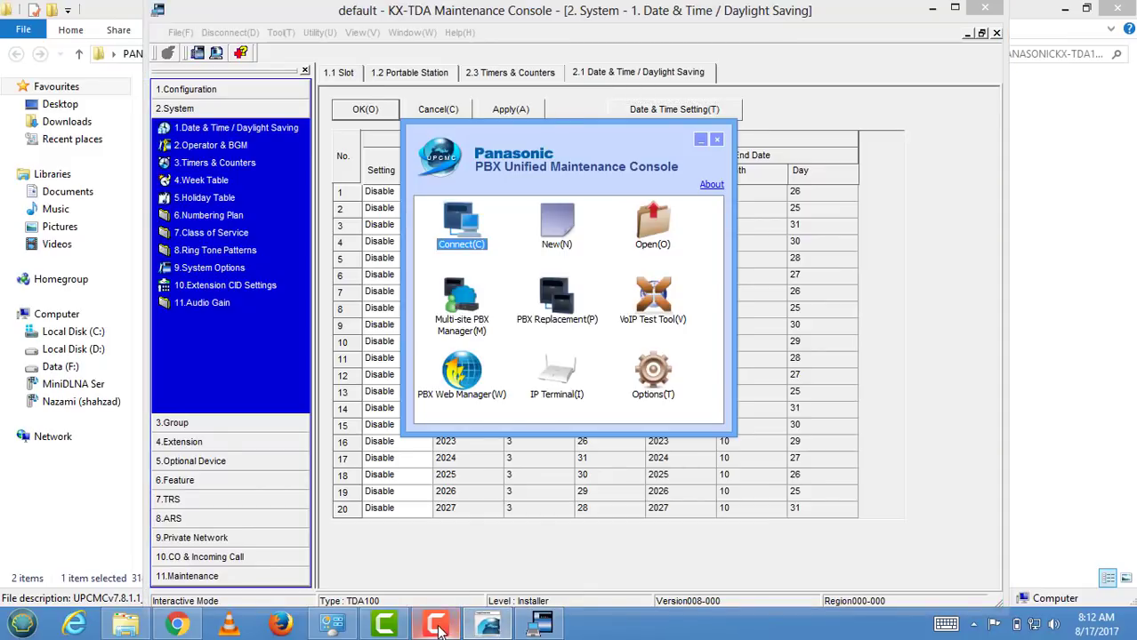
mouse_move(437, 626)
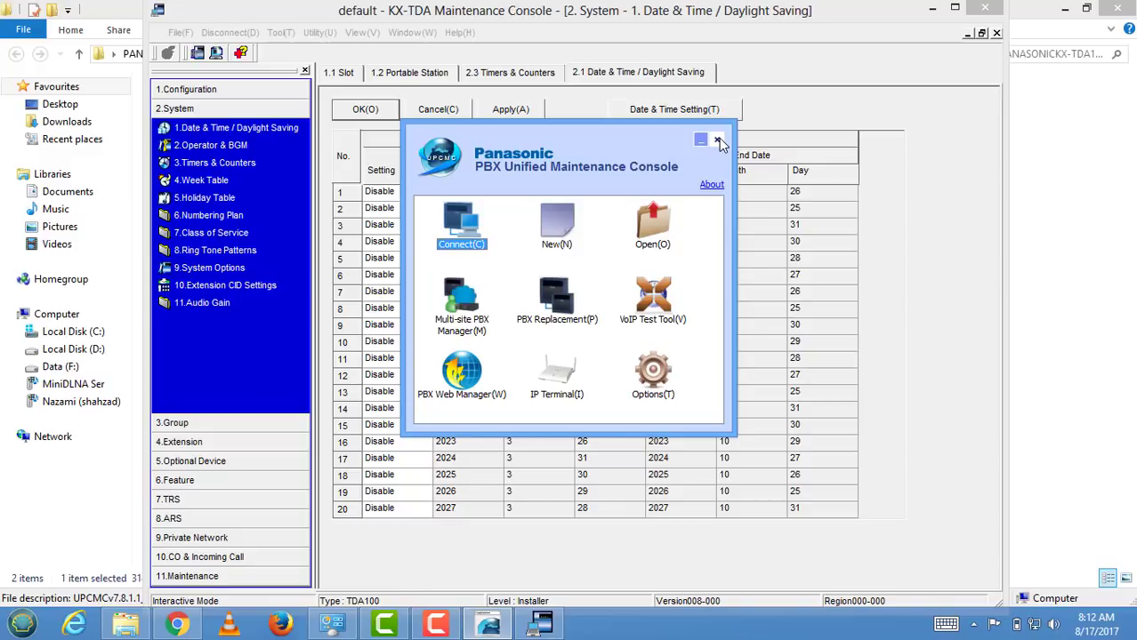
click(719, 141)
click(460, 33)
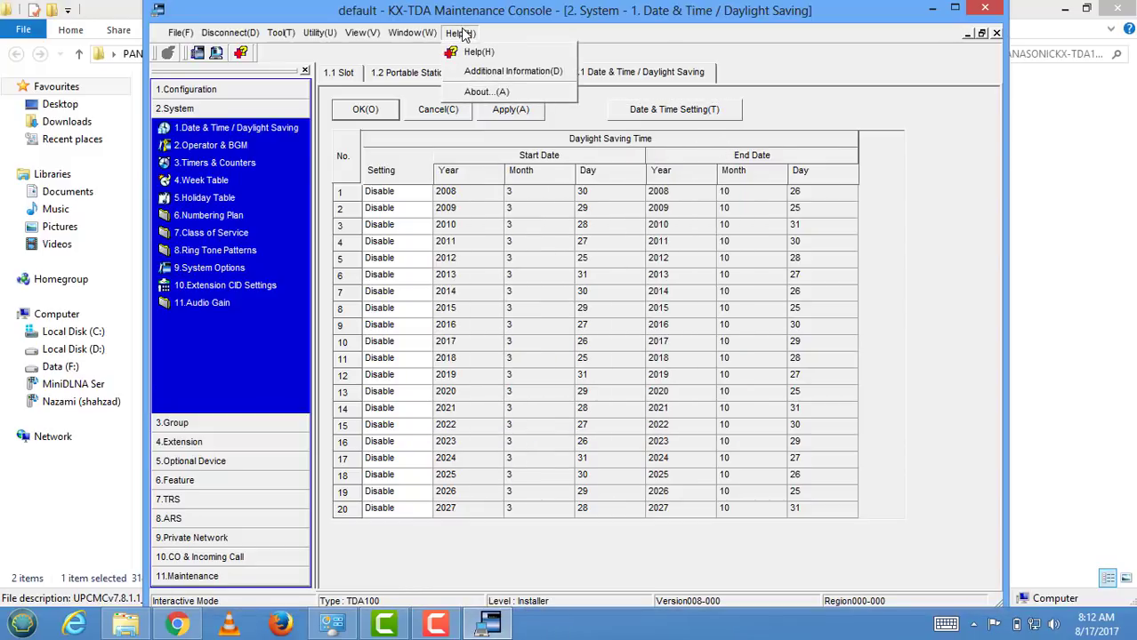
click(481, 90)
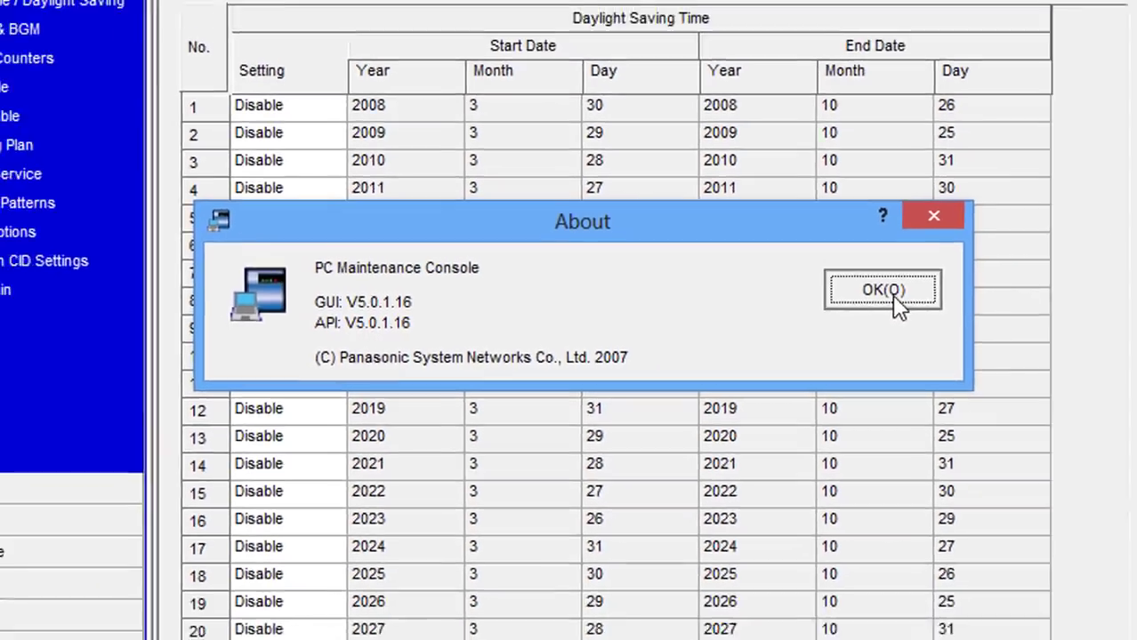
click(958, 281)
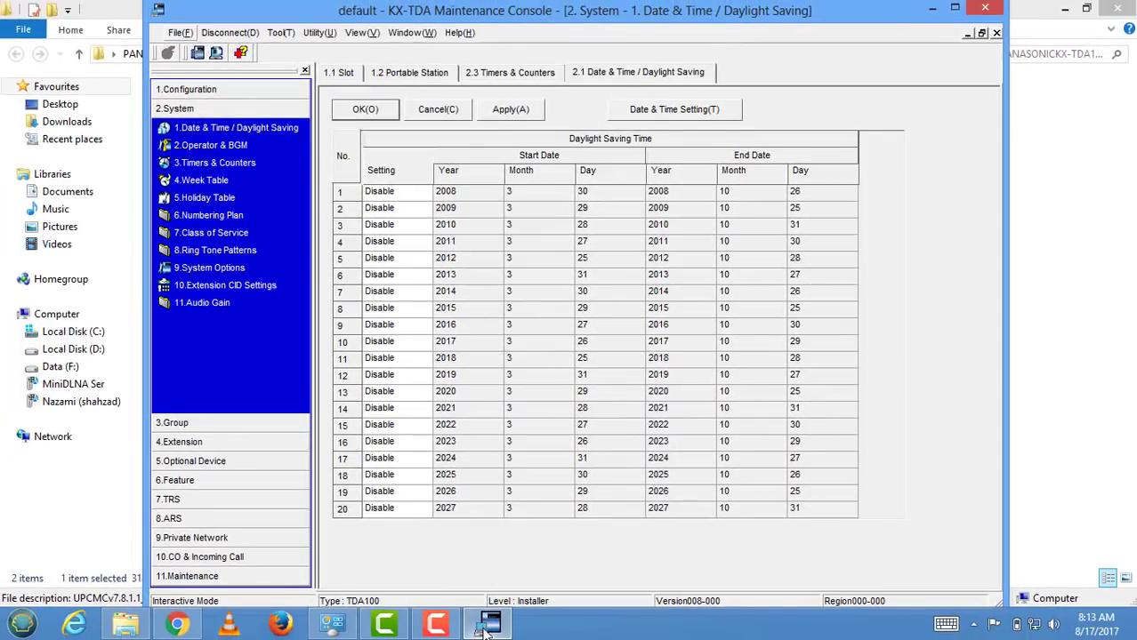
- Close the KX-TDA Maintenance Console and confirm disconnecting from the PBX
click(986, 9)
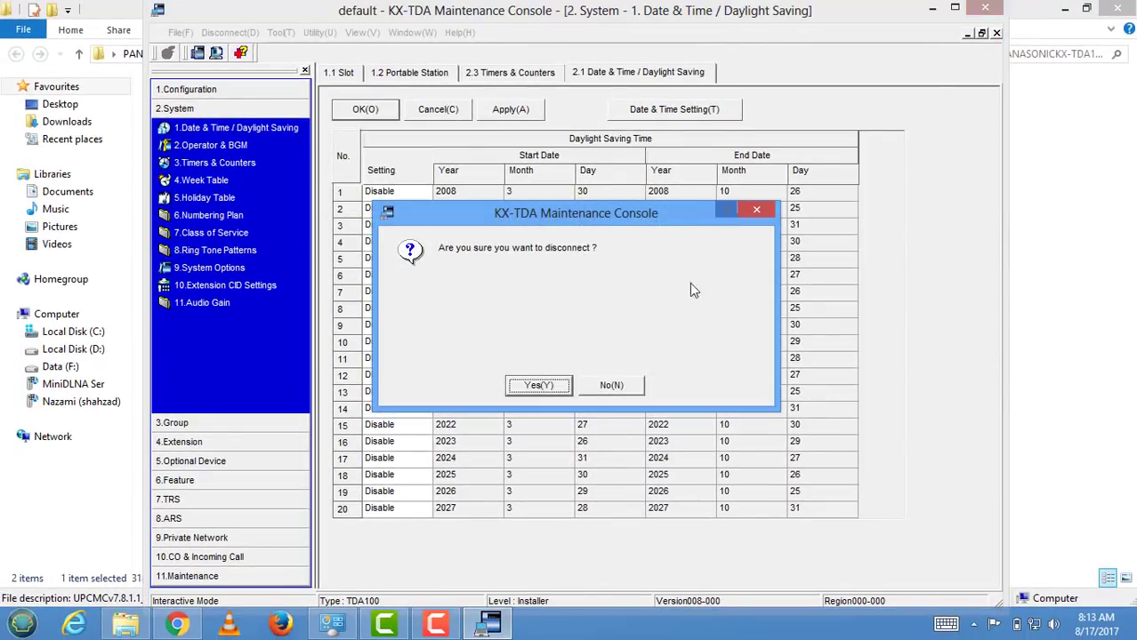
click(537, 385)
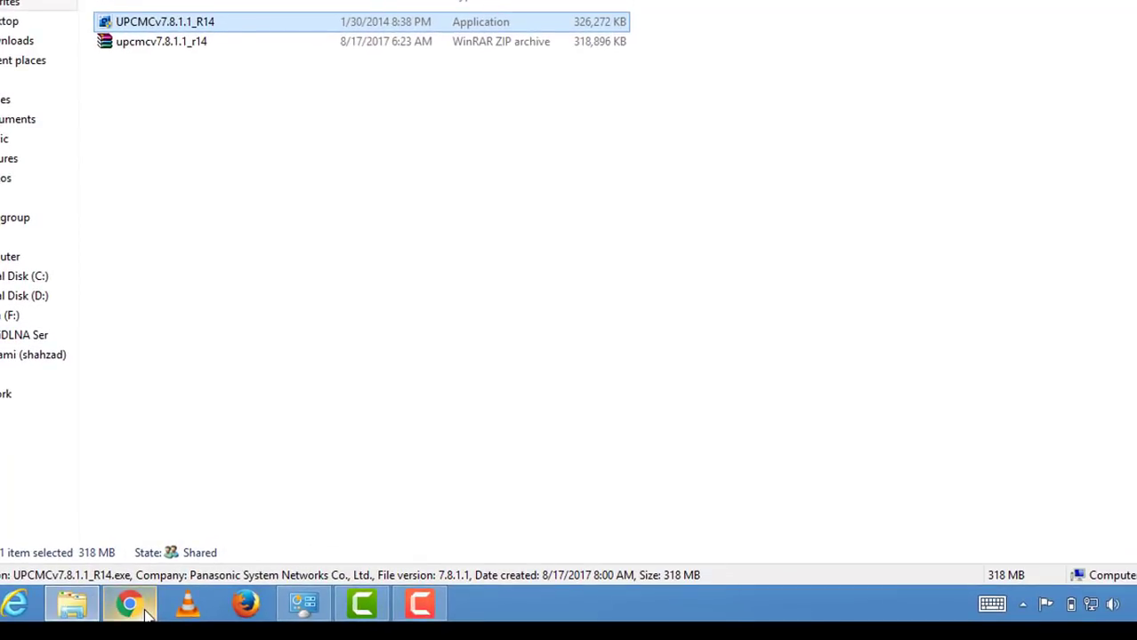
click(145, 610)
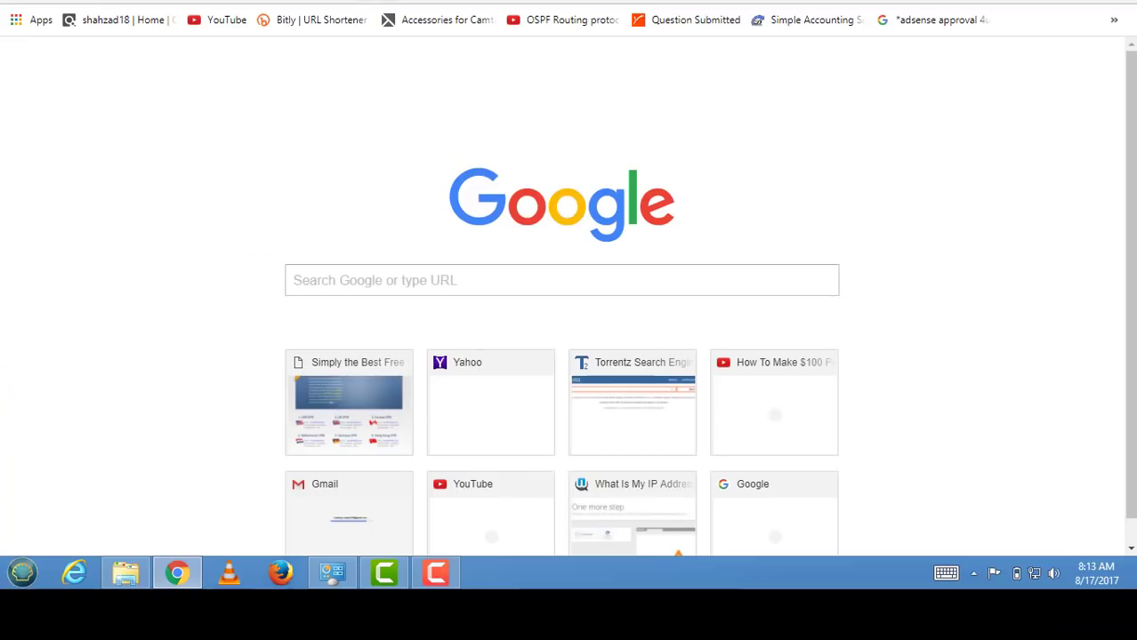
text(WWW)
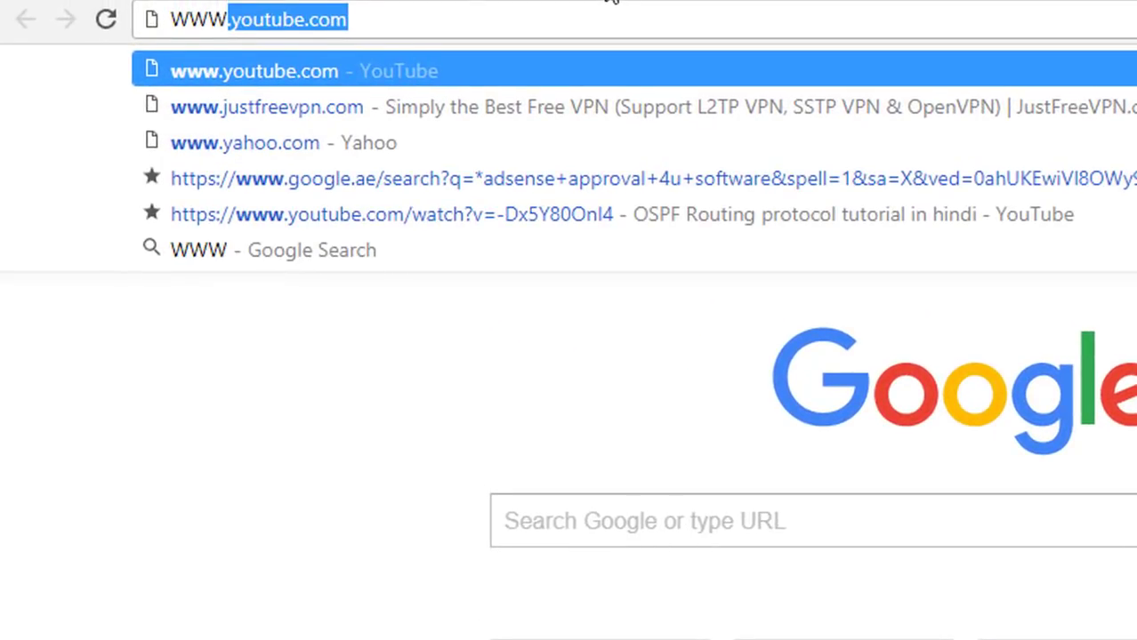
key(Escape)
key(Escape)
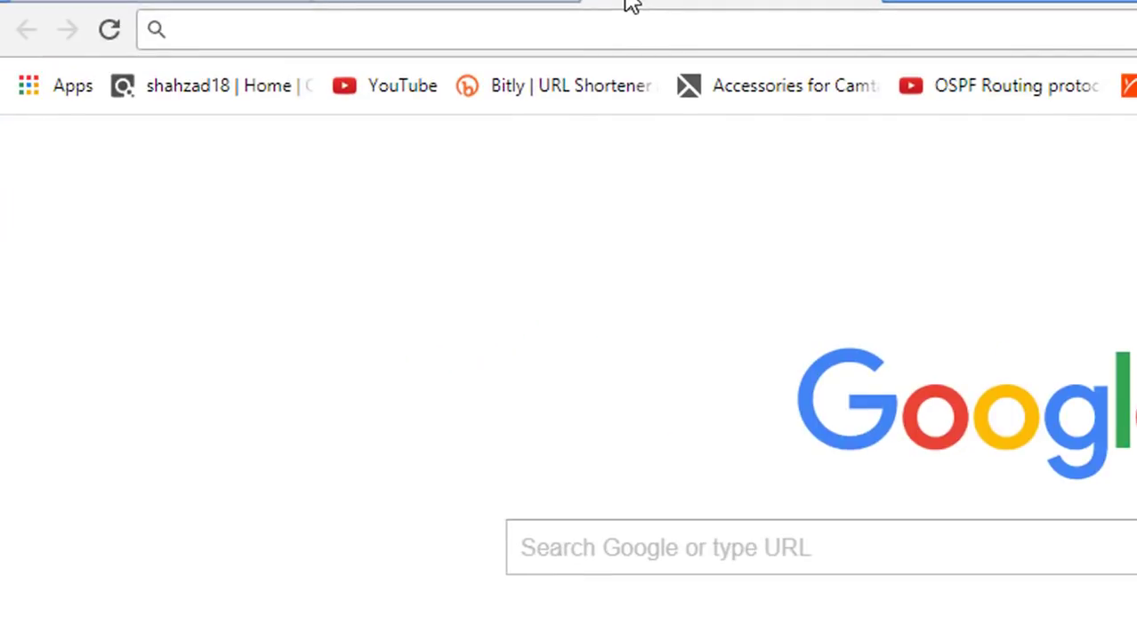
text(www)
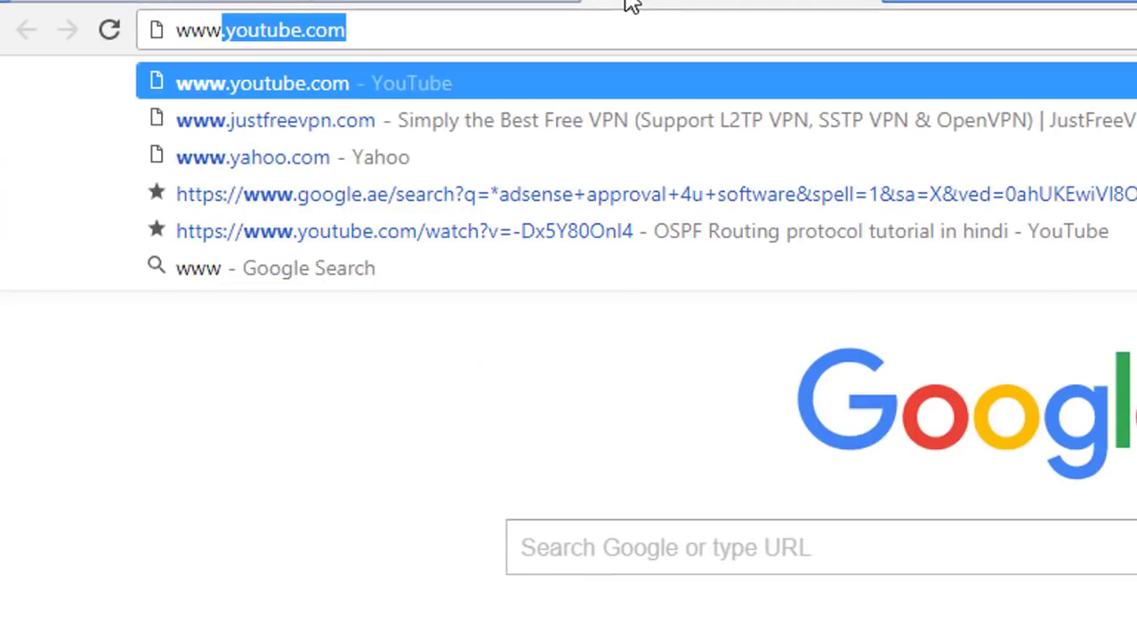
text(.)
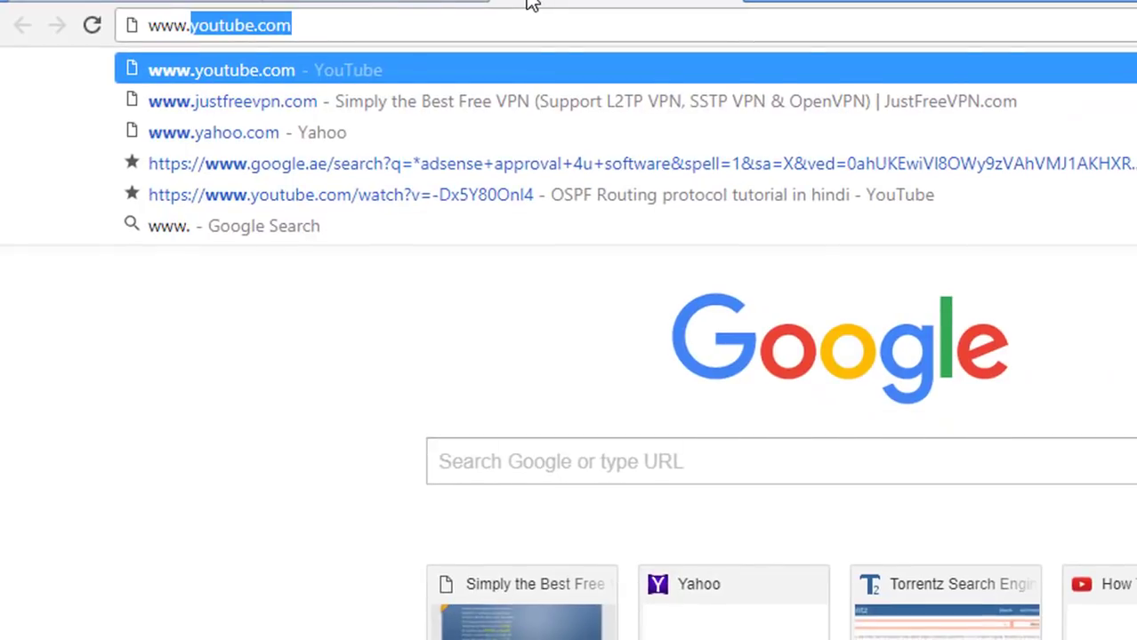
text(jayaperkas)
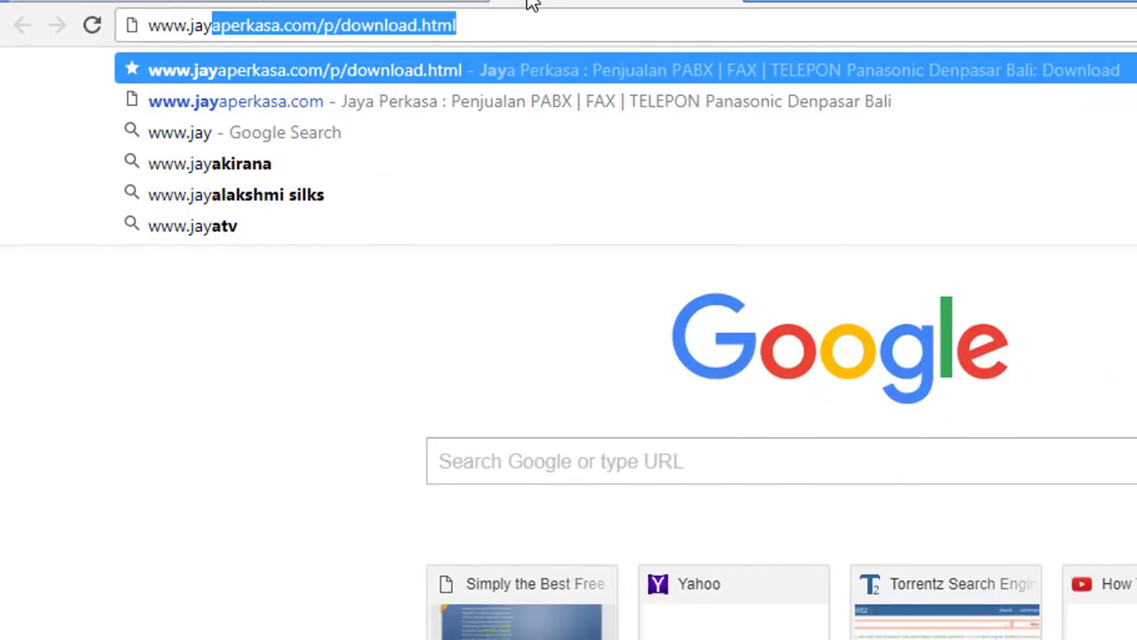
text(a)
key(End)
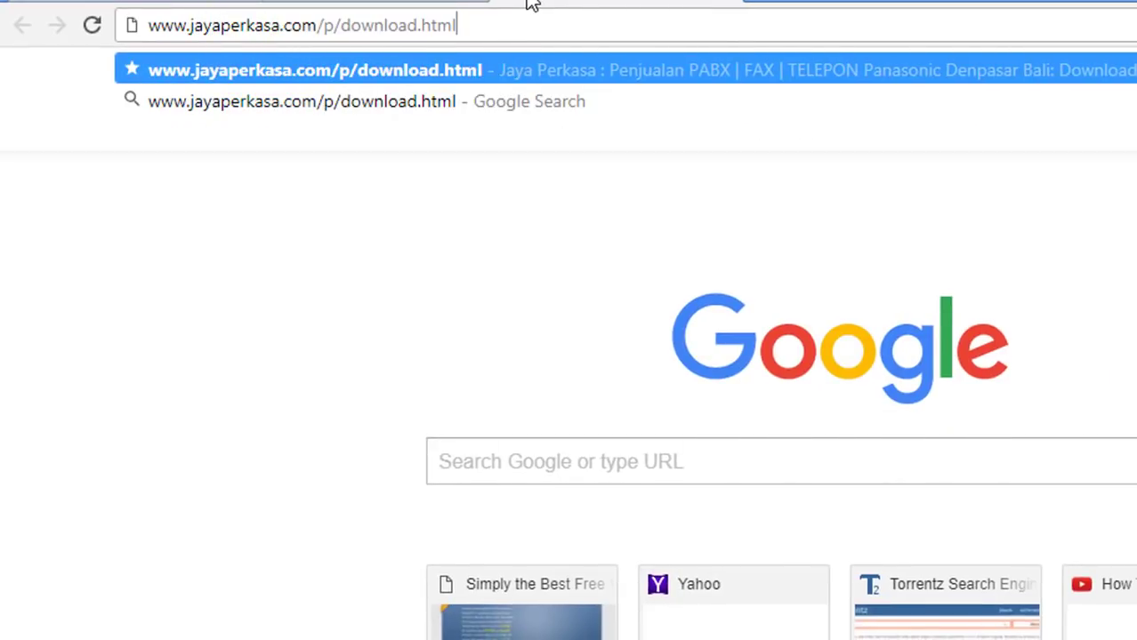
key(BackSpace)
key(BackSpace)
key(BackSpace)
key(BackSpace)
key(BackSpace)
key(BackSpace)
key(BackSpace)
key(BackSpace)
key(BackSpace)
key(BackSpace)
key(BackSpace)
key(BackSpace)
key(BackSpace)
key(BackSpace)
key(BackSpace)
key(BackSpace)
key(BackSpace)
key(BackSpace)
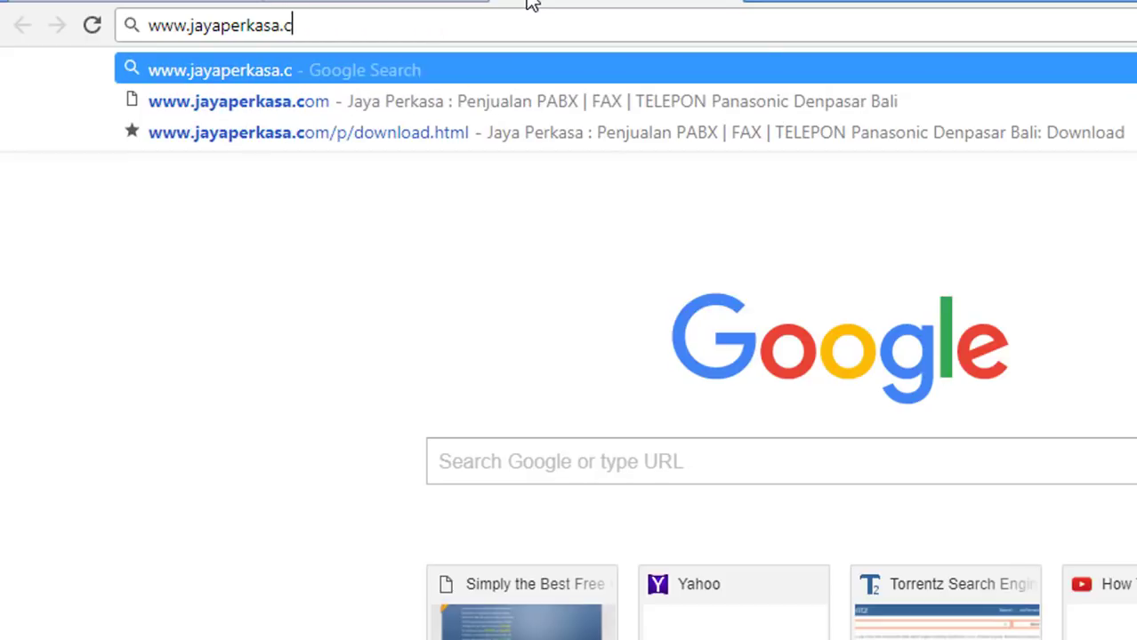
text(om)
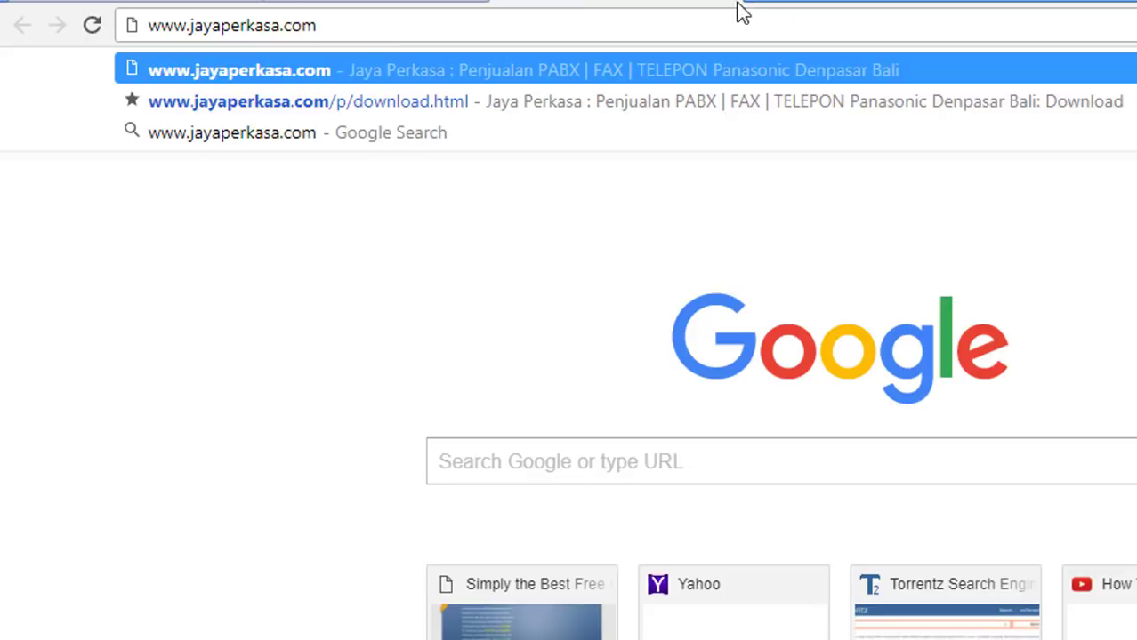
key(Return)
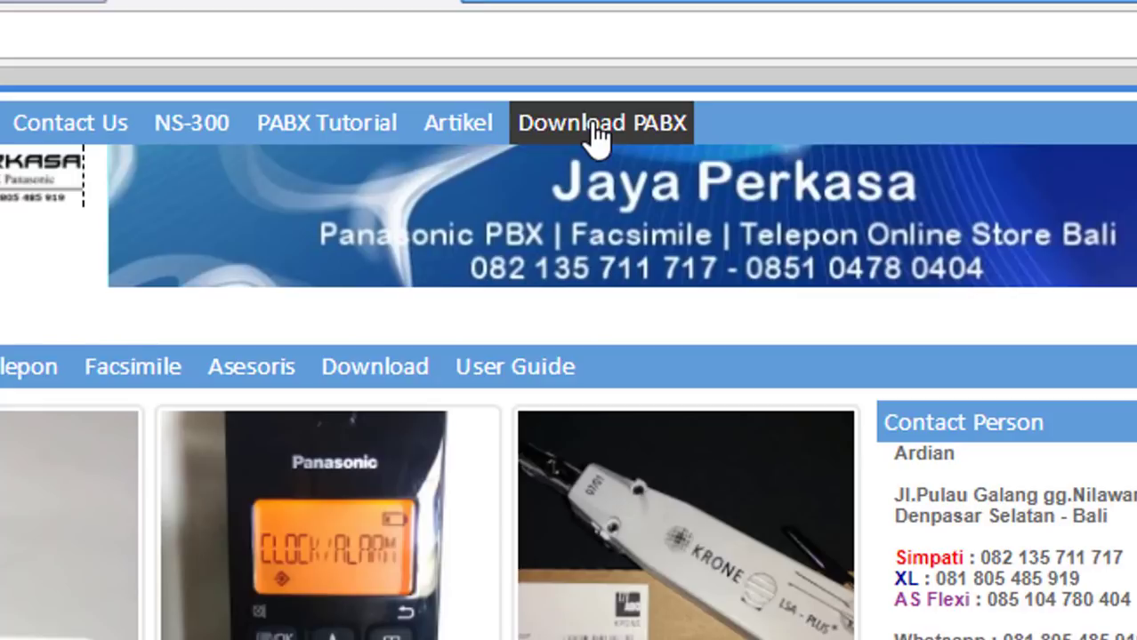
- Open the site's Download PABX page
click(569, 136)
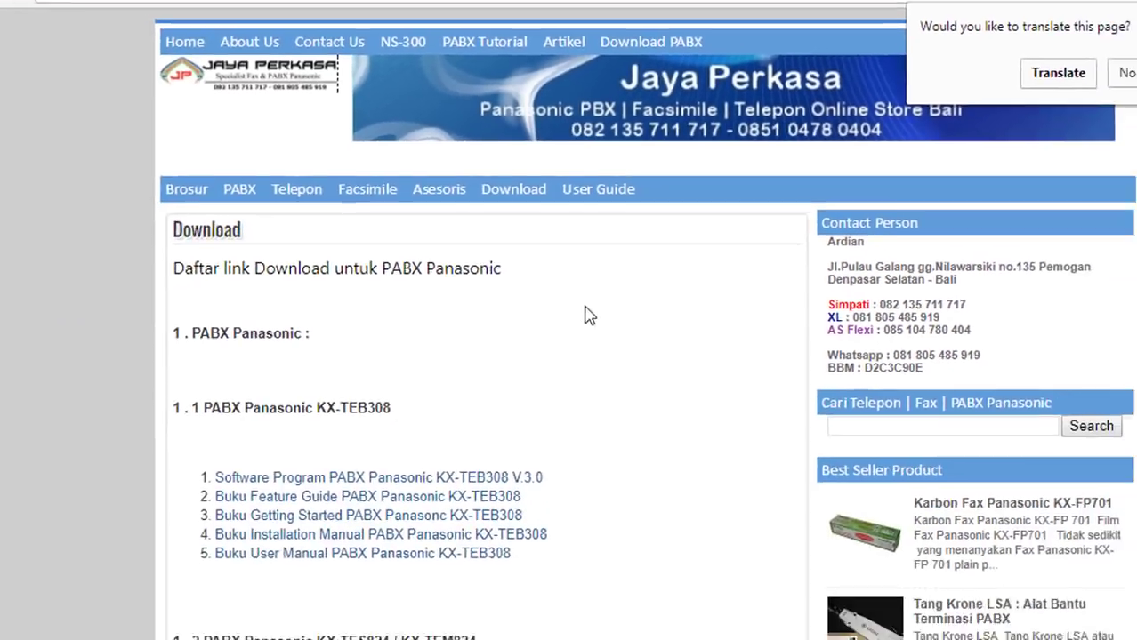
scroll(584, 315, down, 3)
scroll(610, 260, down, 6)
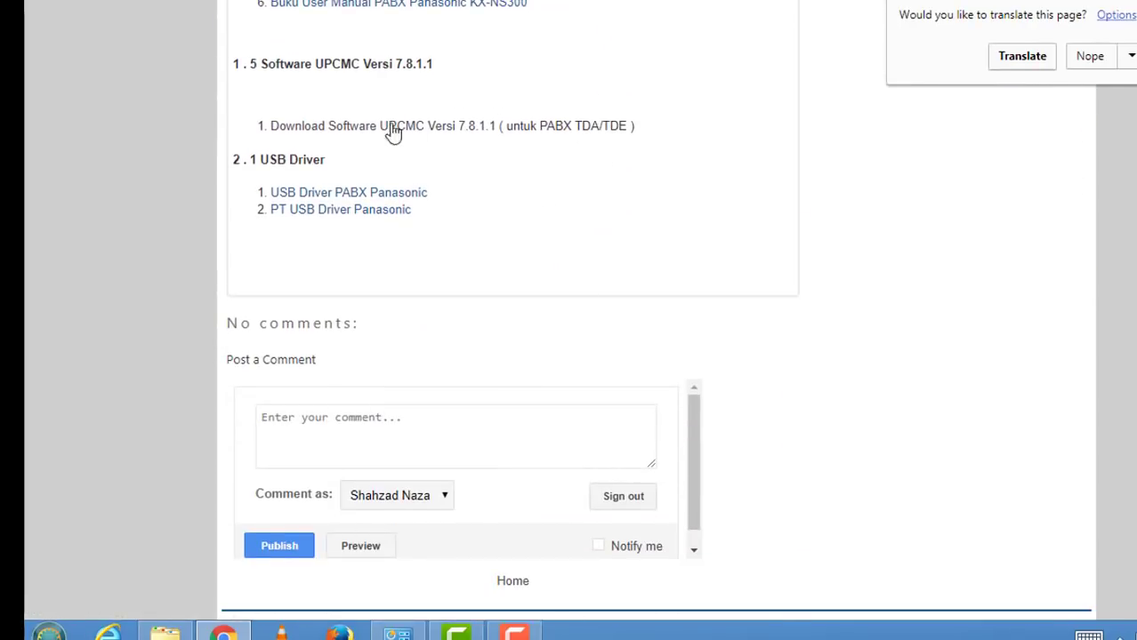
scroll(533, 258, up, 5)
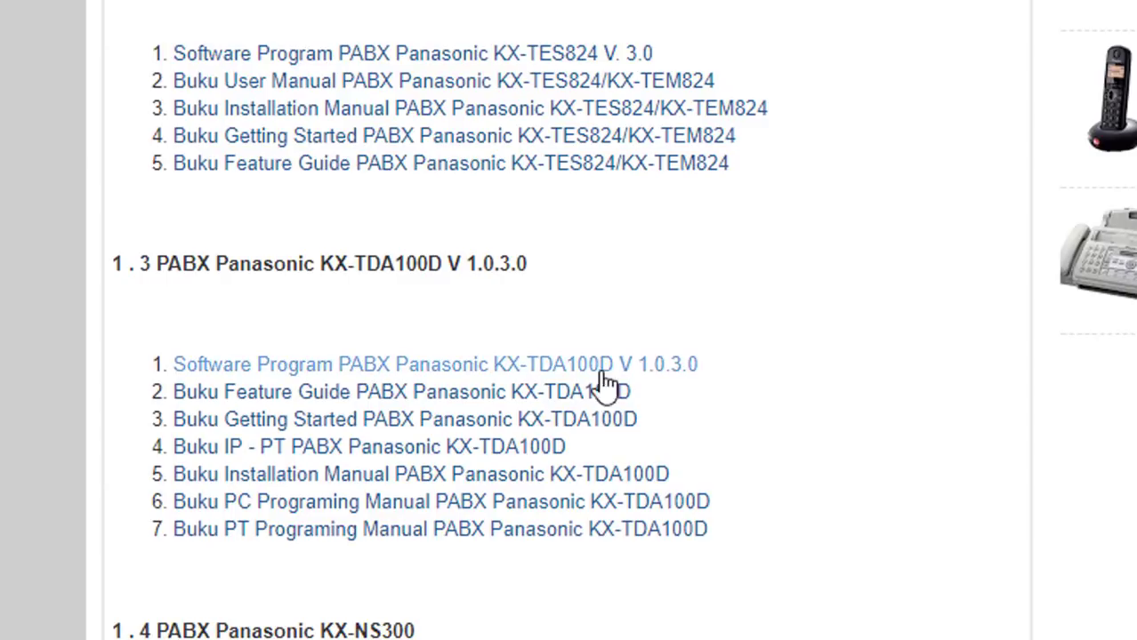
scroll(604, 382, up, 10)
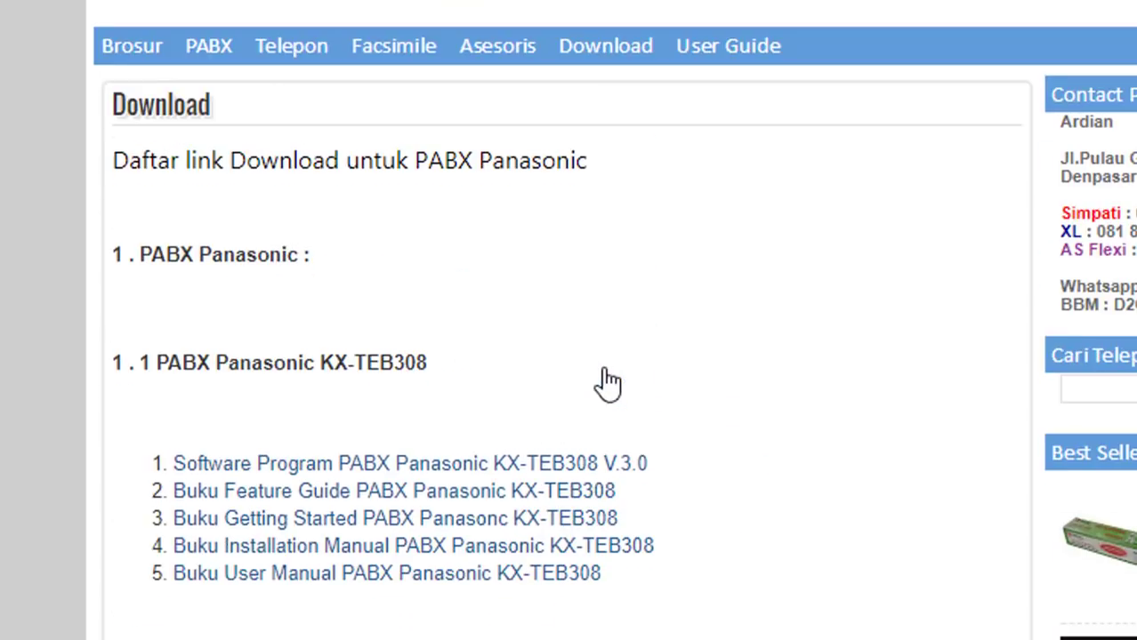
- Follow section 1.5's Download Software UPCMC Versi 7.8.1.1 link
scroll(608, 383, down, 2)
scroll(608, 381, down, 4)
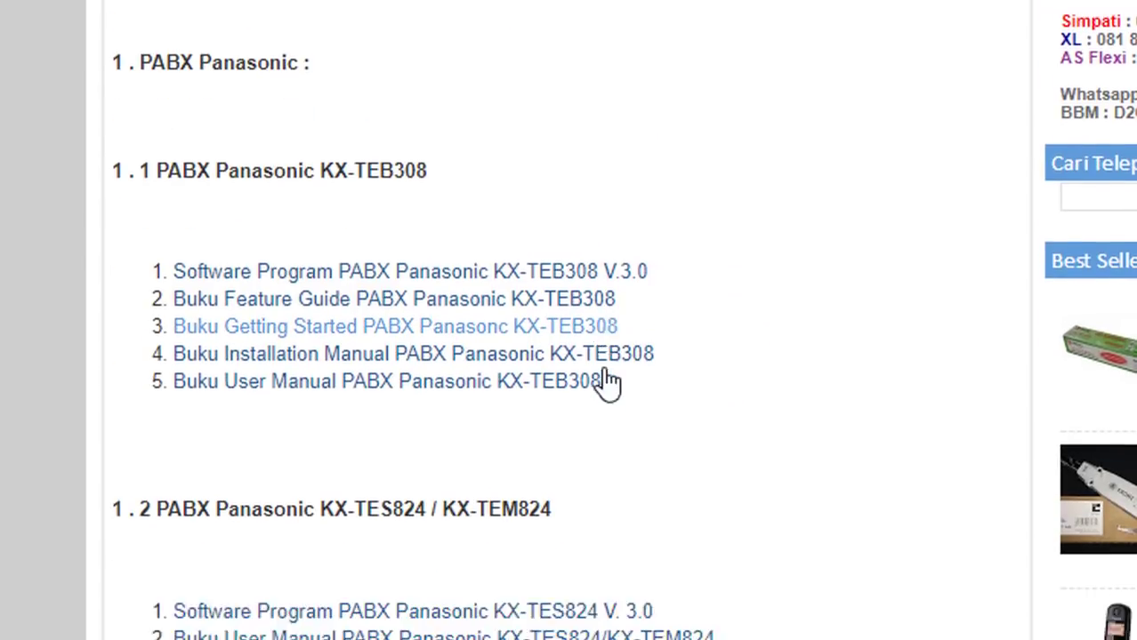
scroll(606, 382, down, 3)
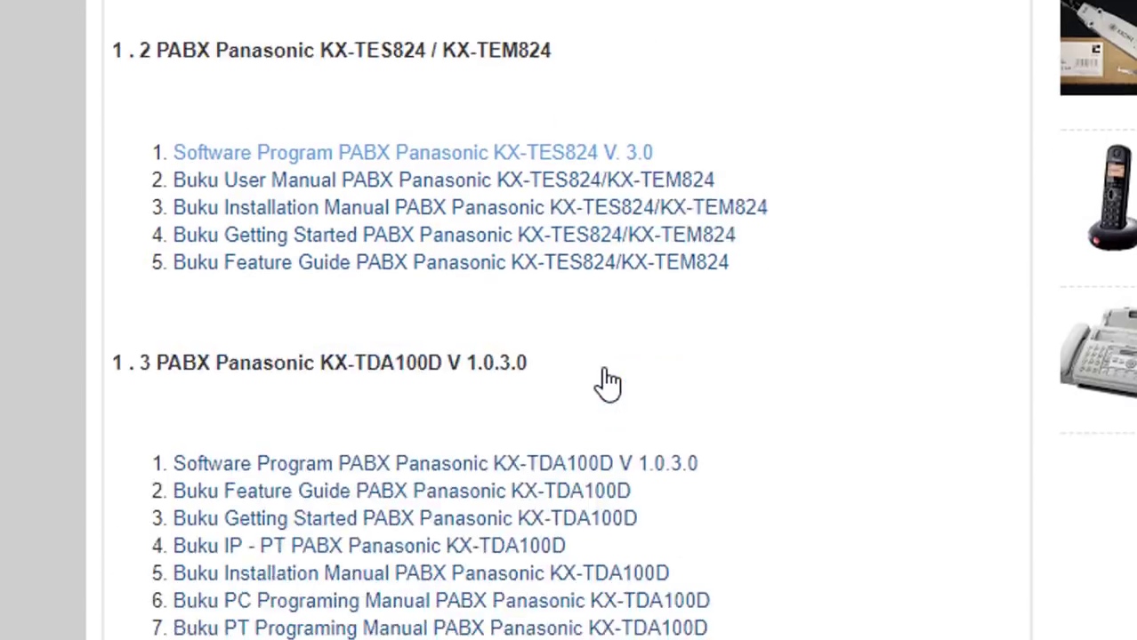
scroll(563, 207, down, 1)
scroll(534, 191, up, 2)
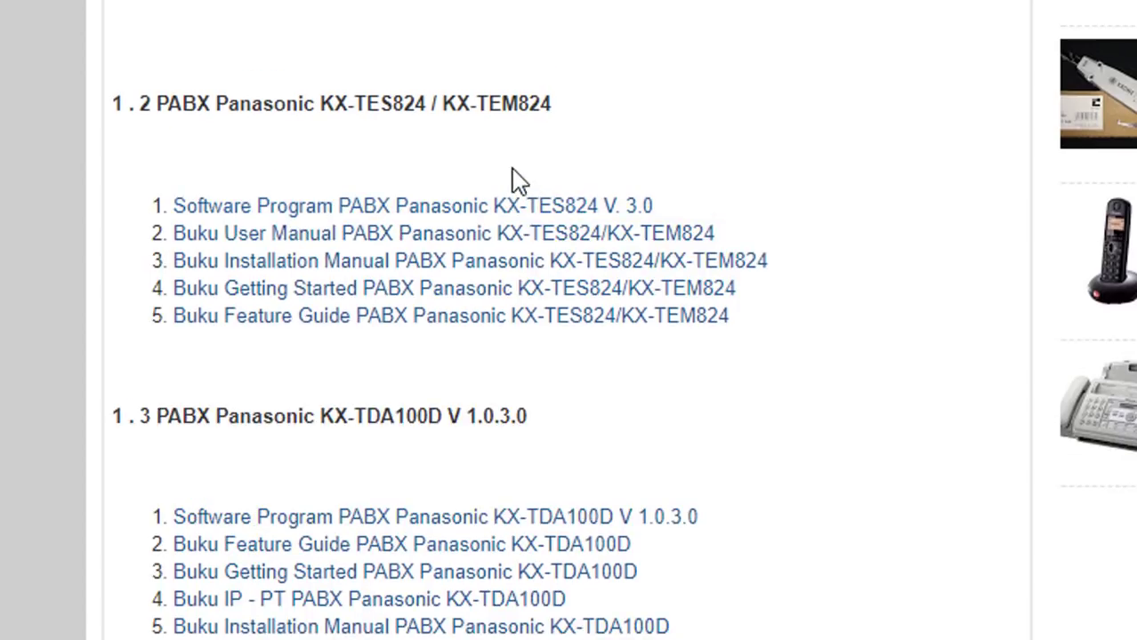
scroll(587, 293, down, 2)
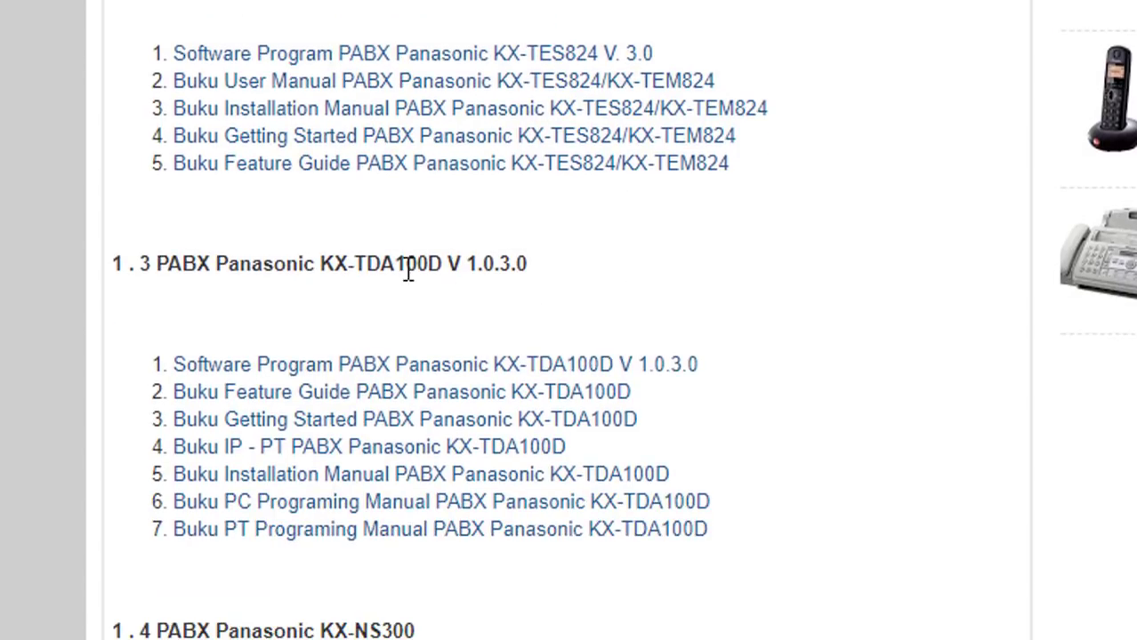
scroll(503, 332, down, 4)
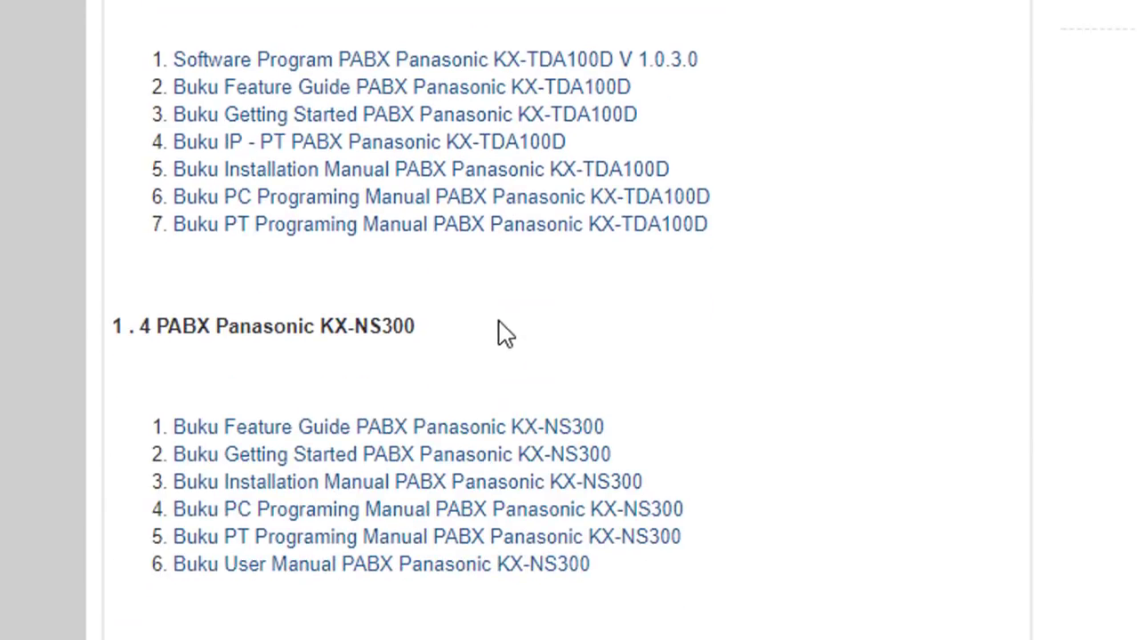
scroll(438, 382, down, 4)
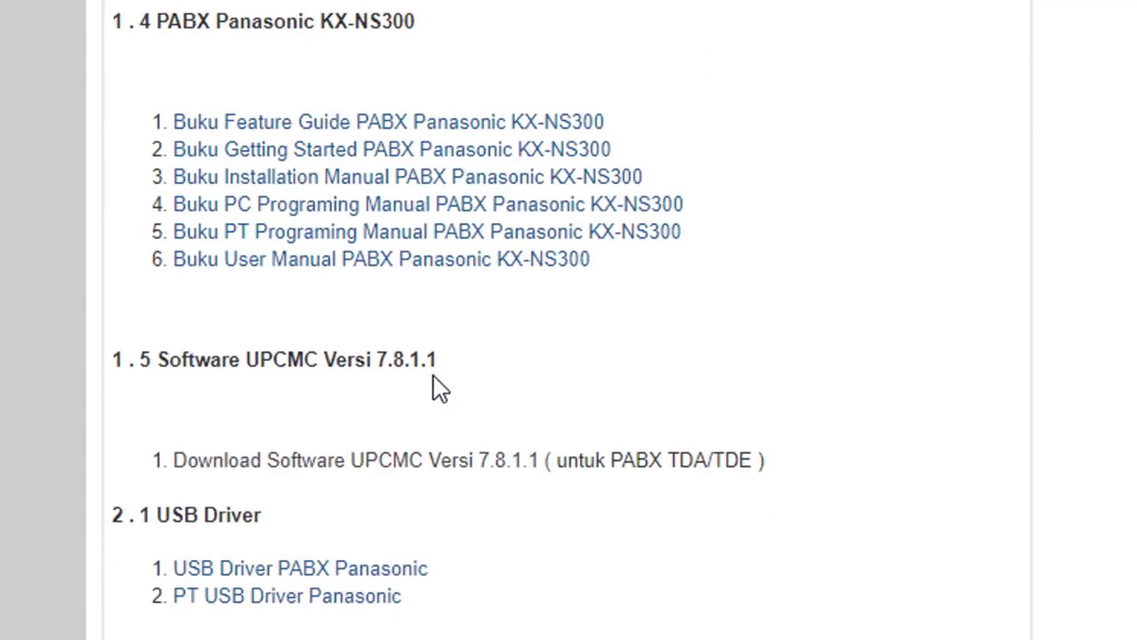
scroll(246, 487, down, 2)
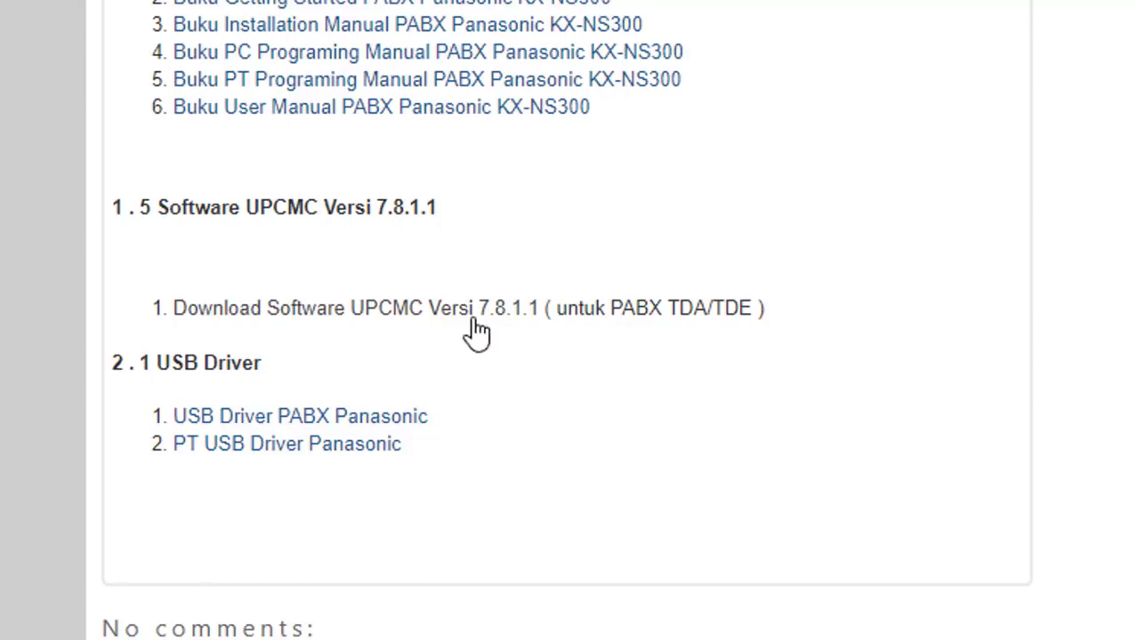
click(396, 322)
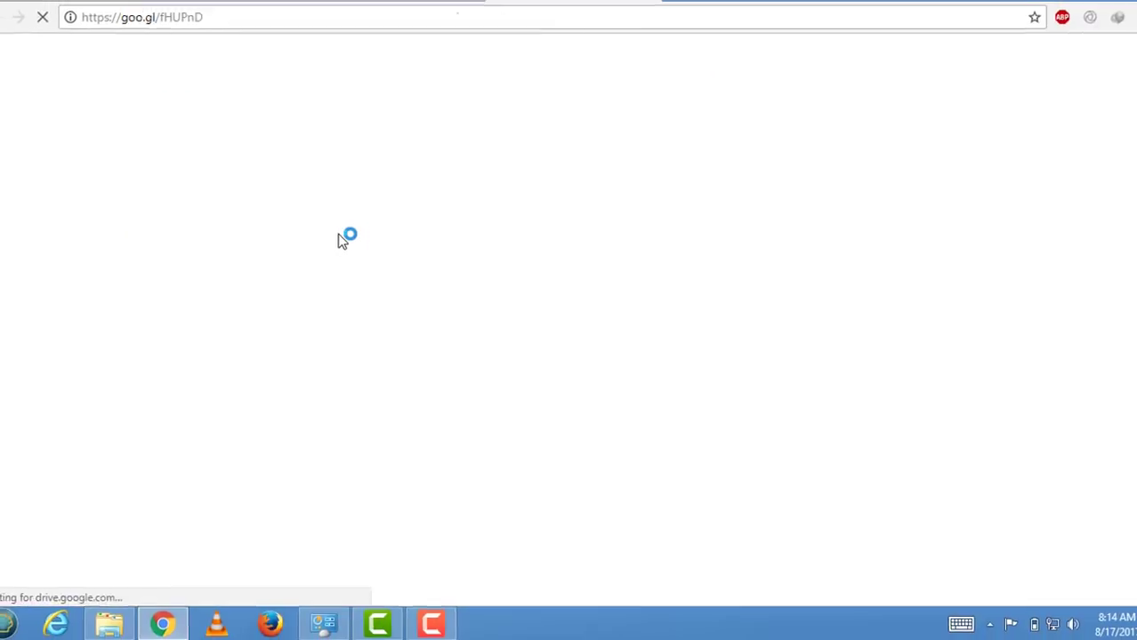